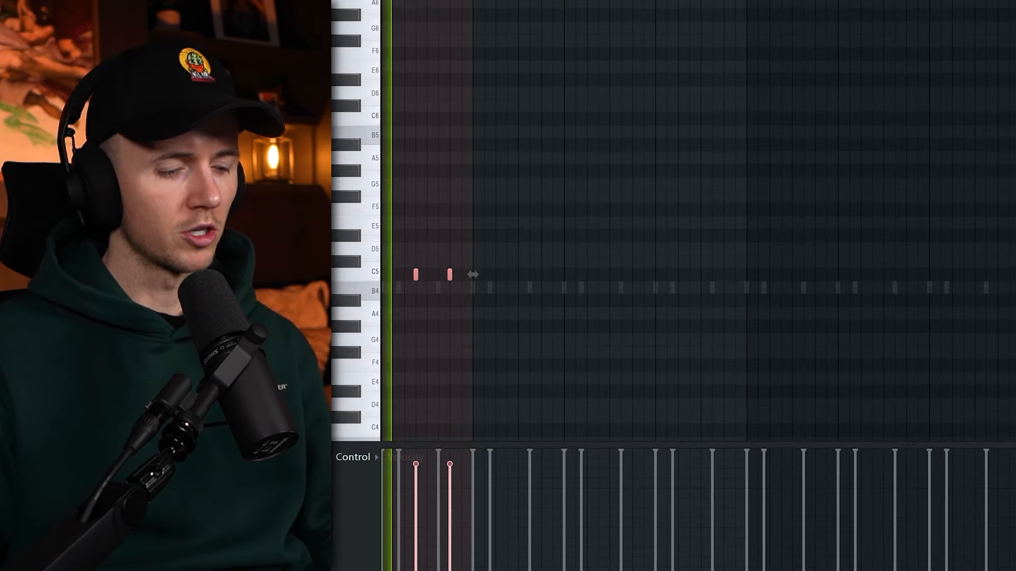
Duplicate the one-bar, two-note Doobie Rim pattern on C5 repeatedly across the following bars.
key("ctrl+b")
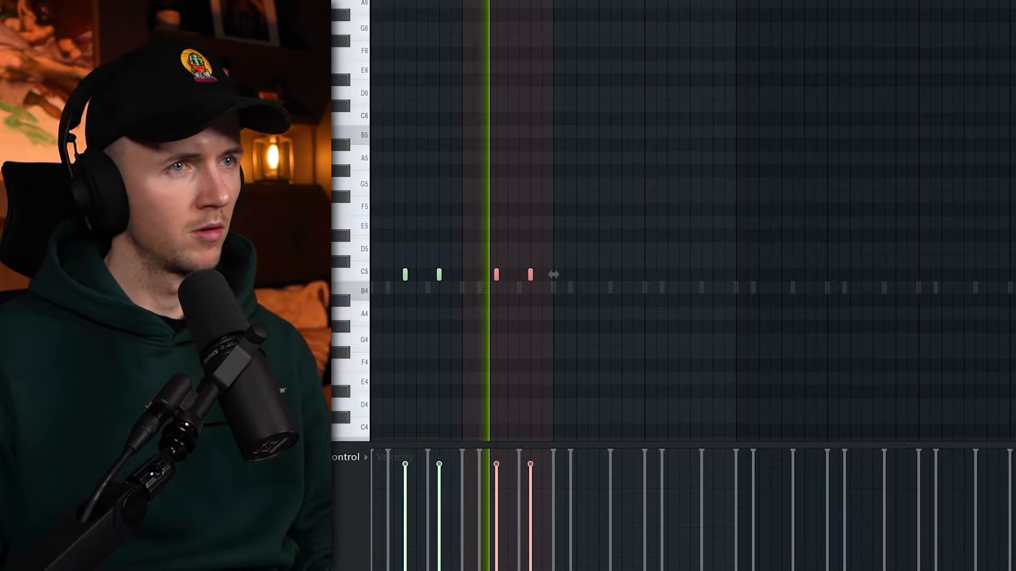
key("ctrl+b")
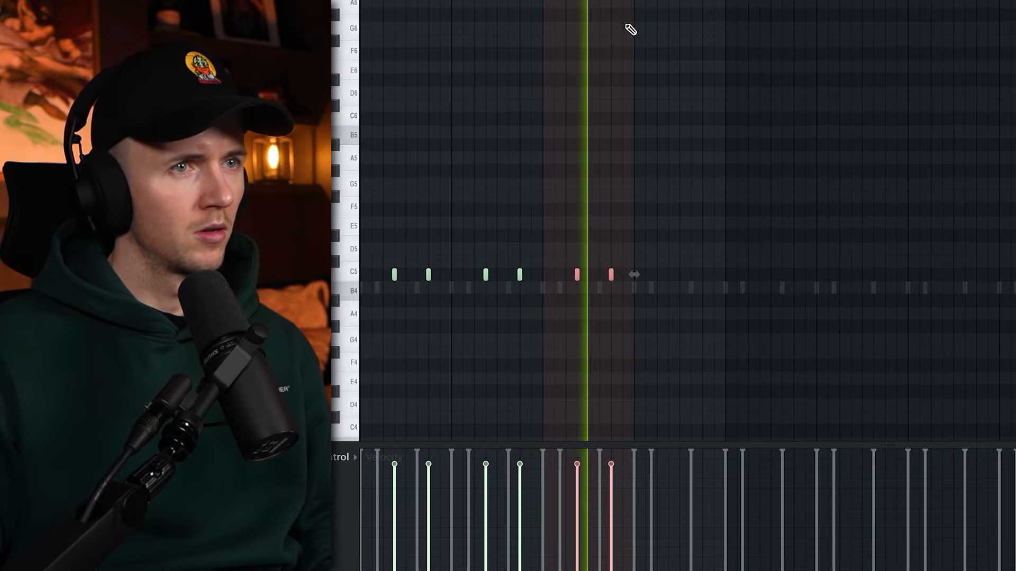
key("ctrl+b")
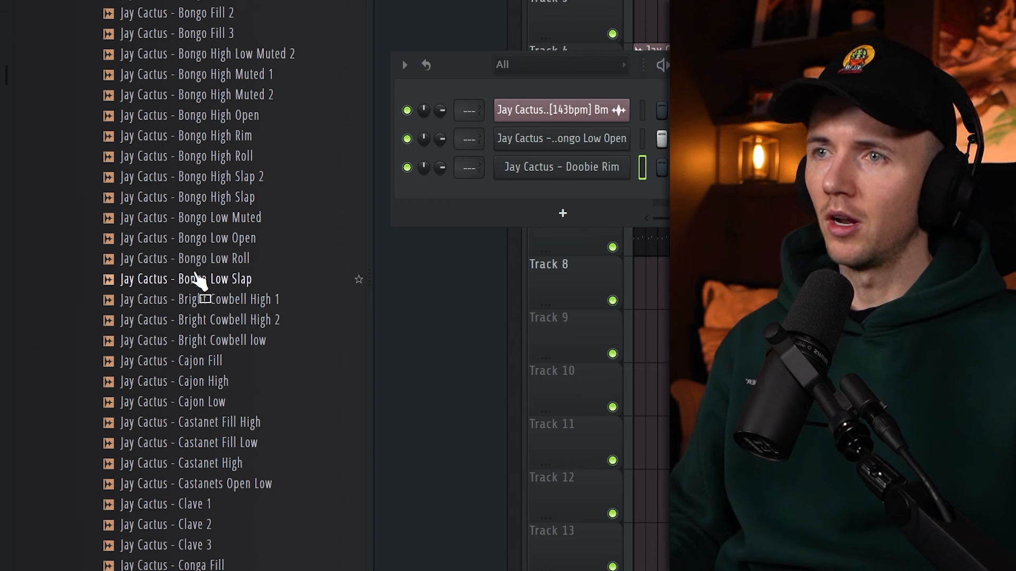
Add the Bongo High Slap 2 sample as a new channel below Doobie Rim in the channel rack.
left_click(642, 139)
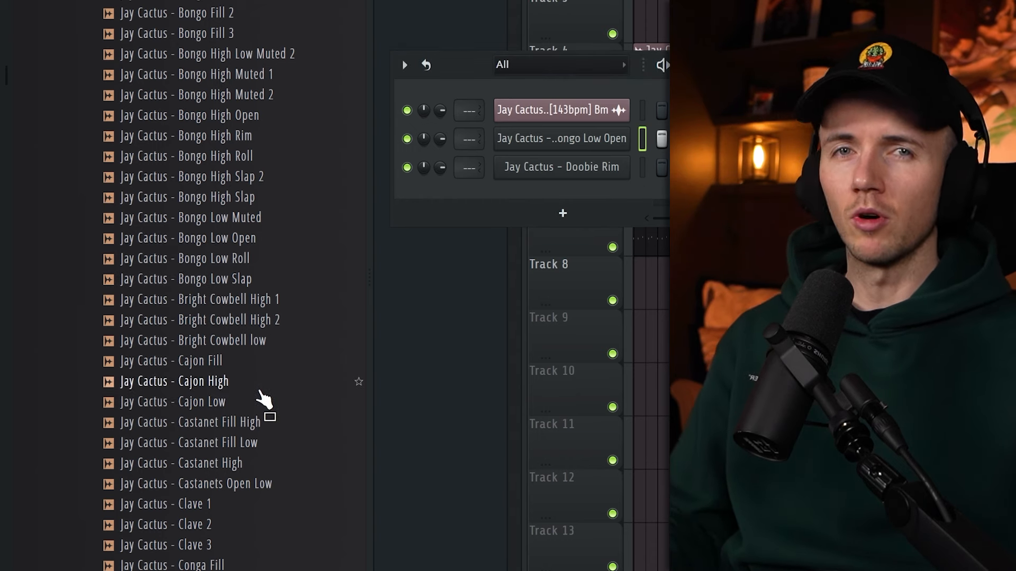
left_click_drag(259, 391, 240, 409)
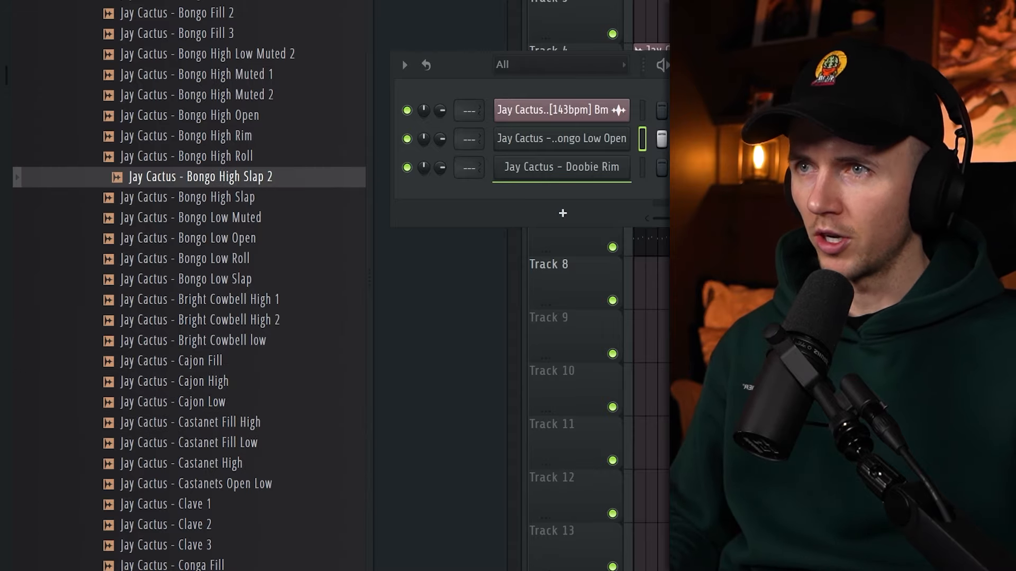
left_click_drag(201, 177, 651, 193)
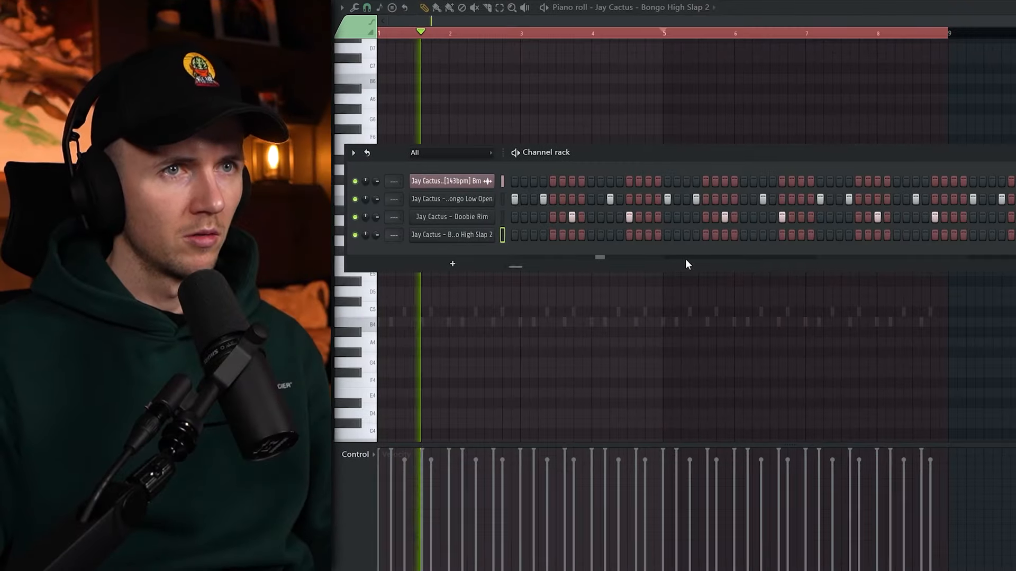
Place Bongo High Slap 2 hits in the middle of bars 2 and 4 and duplicate them into bars 5 to 8.
left_click(753, 235)
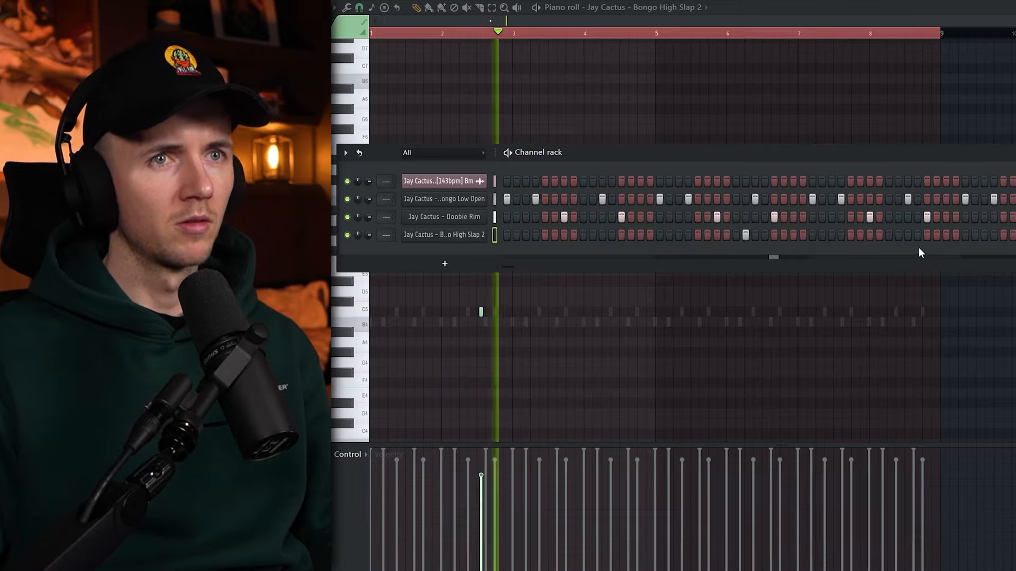
left_click(1015, 236)
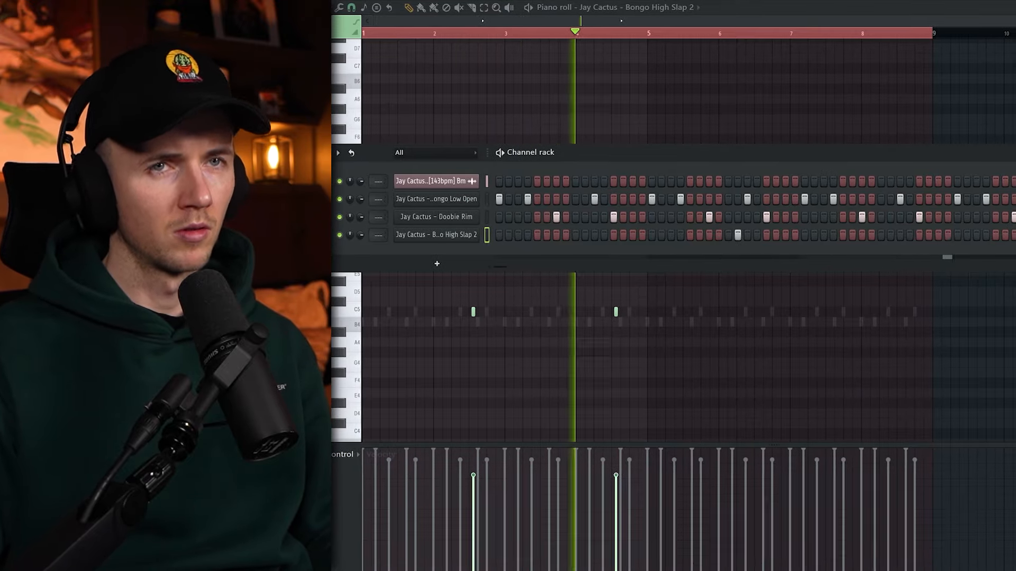
key("F6")
key("ctrl+a")
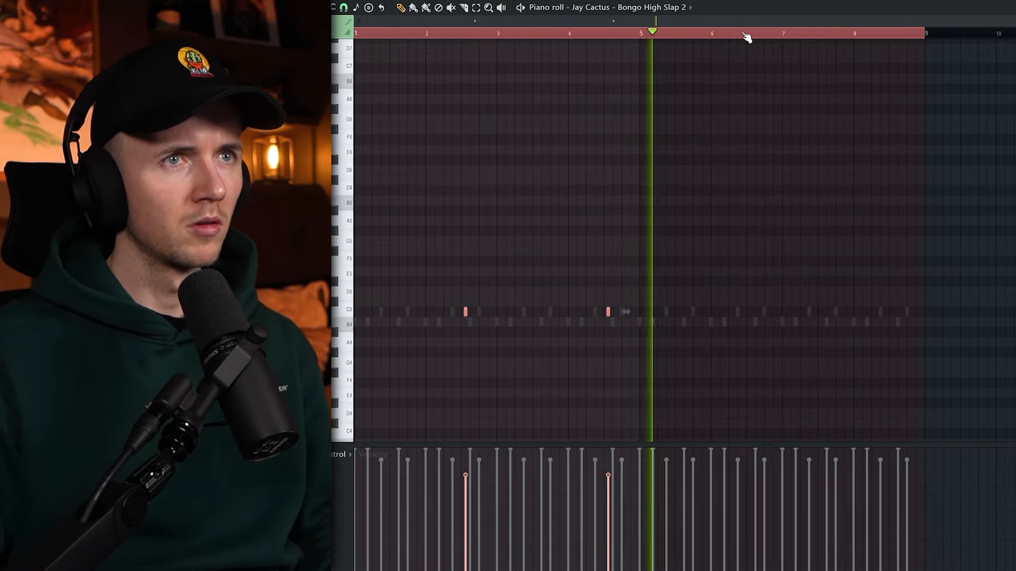
left_click_drag(746, 37, 641, 43)
key("ctrl+b")
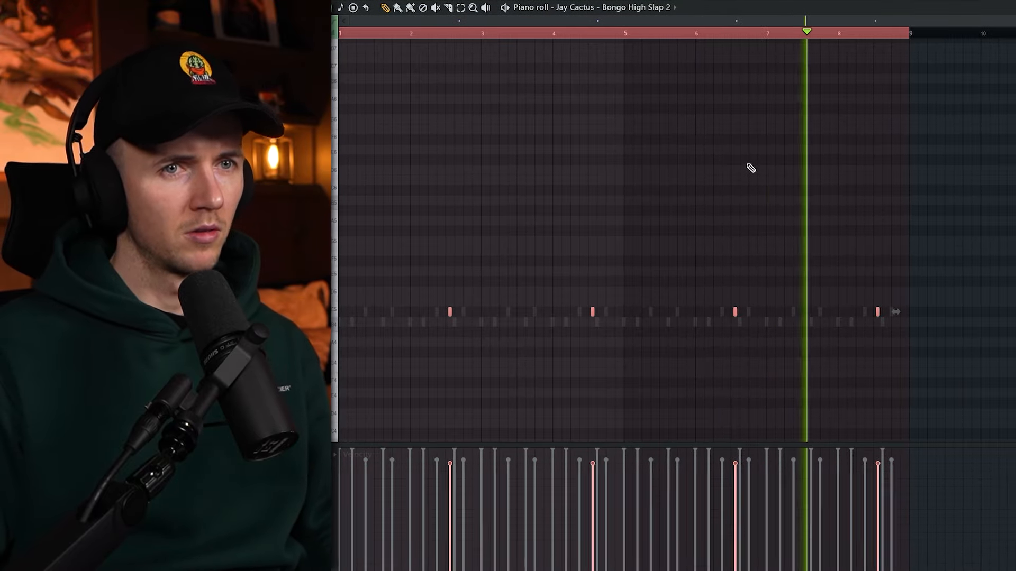
Add the Tumbadora Palm Muted sample as a new channel below Bongo High Slap 2.
key("F6")
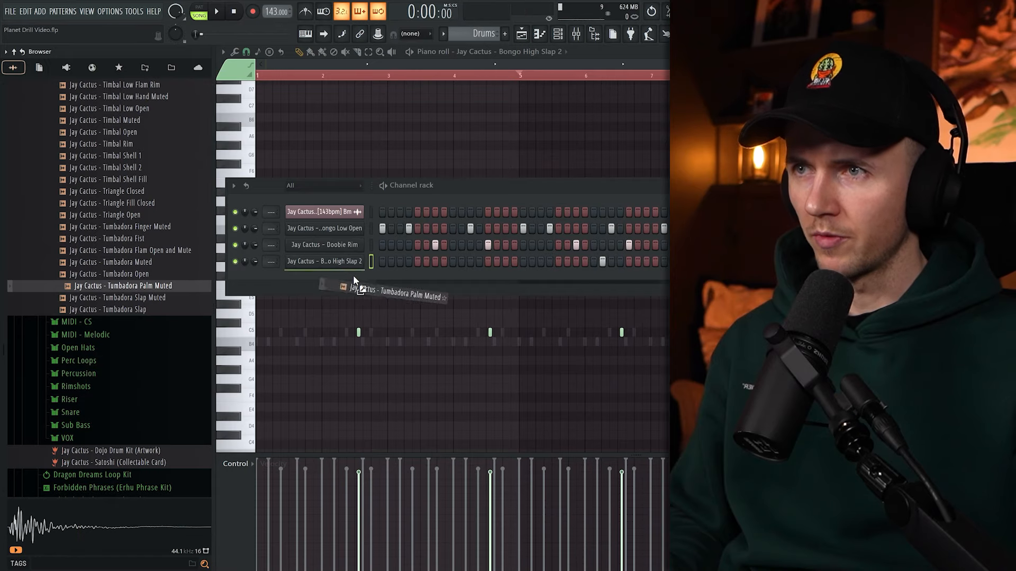
left_click_drag(353, 277, 355, 278)
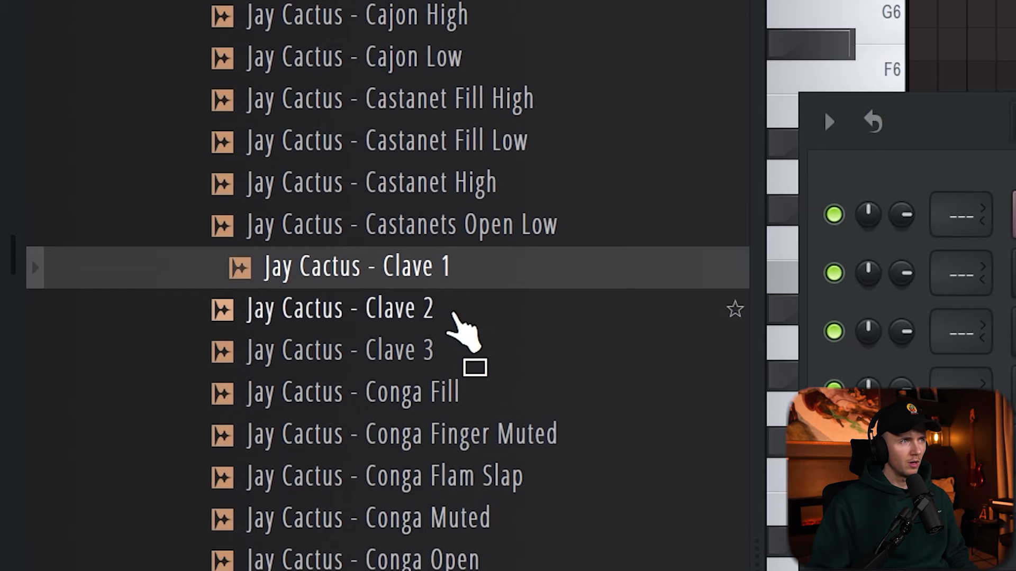
Audition the Clave 2 and Clave 3 samples and add a Clave 3 channel with a single hit in bar 3.
left_click(452, 317)
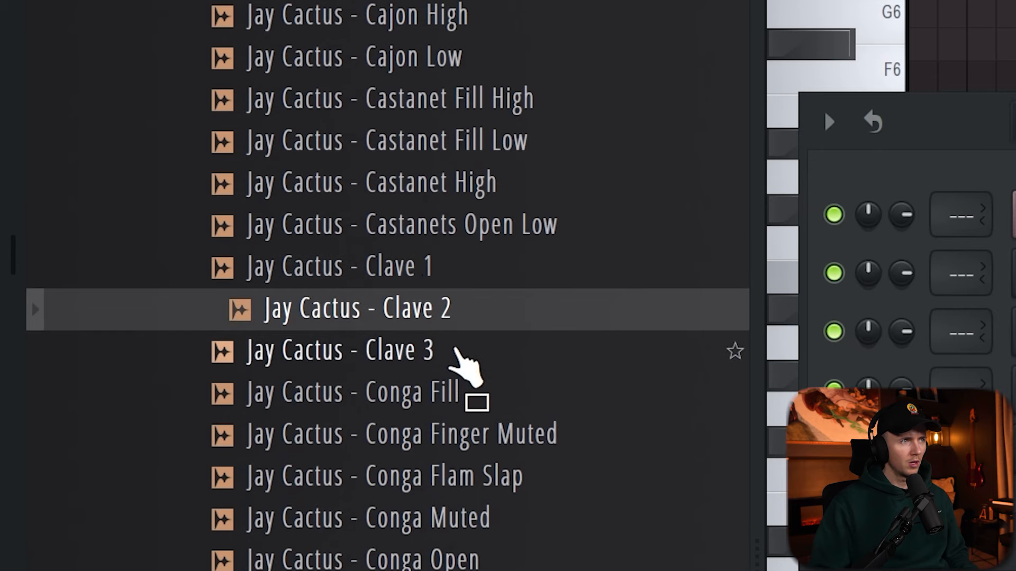
left_click(453, 352)
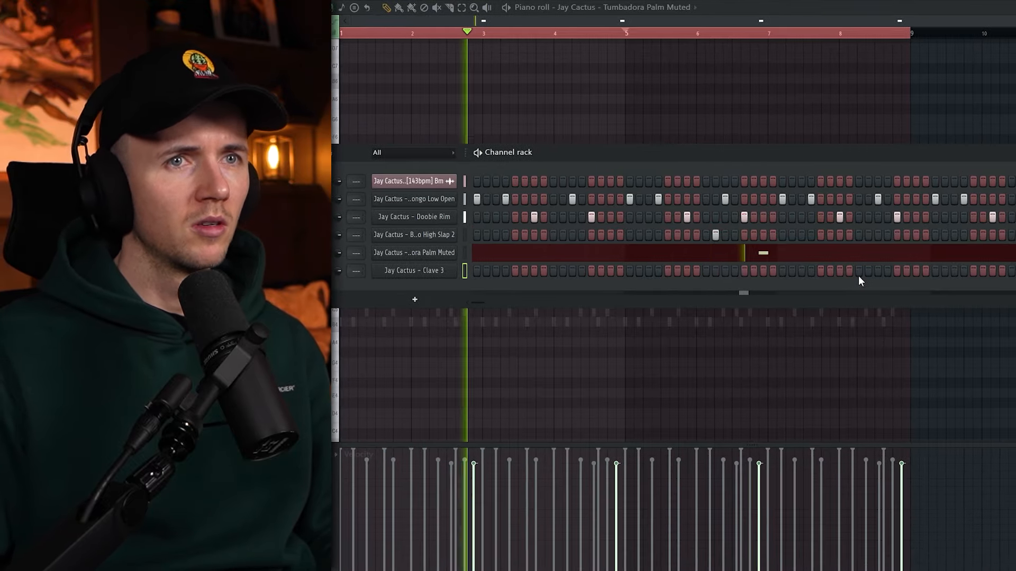
left_click(873, 271)
key("F6")
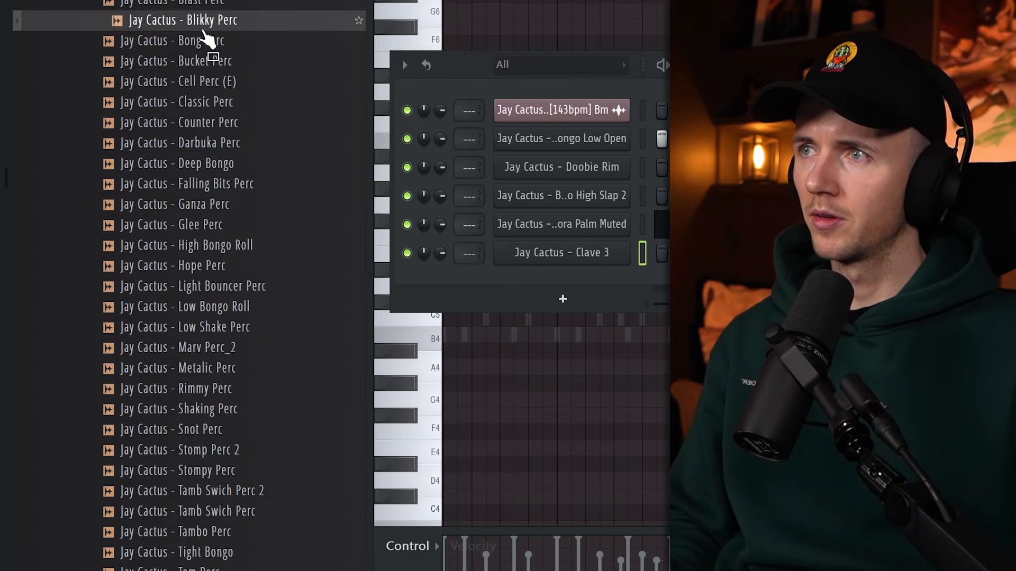
Place the Ganza Perc sample at the start of track 8 in the playlist.
key("F5")
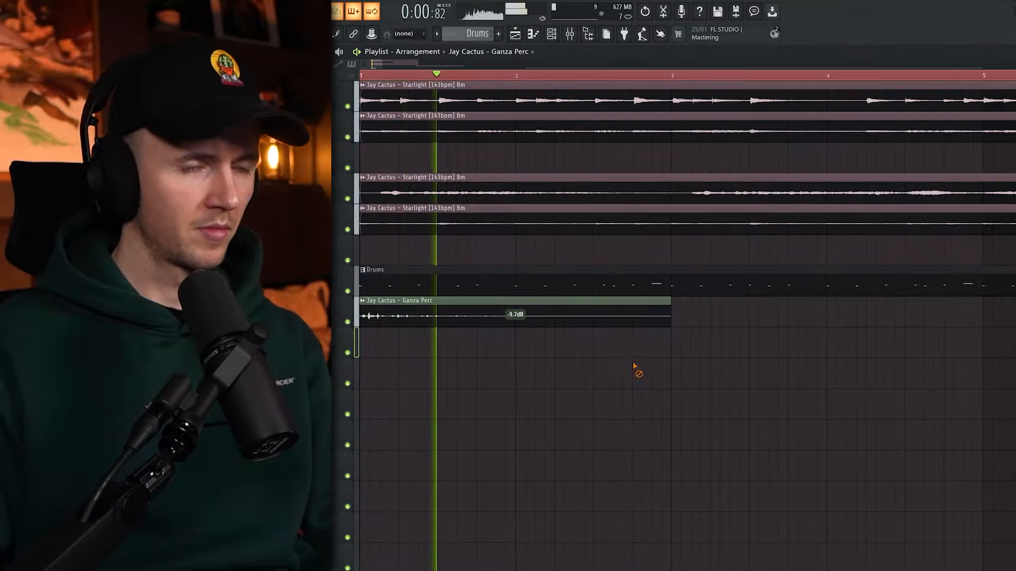
scroll(589, 361, "down", 5)
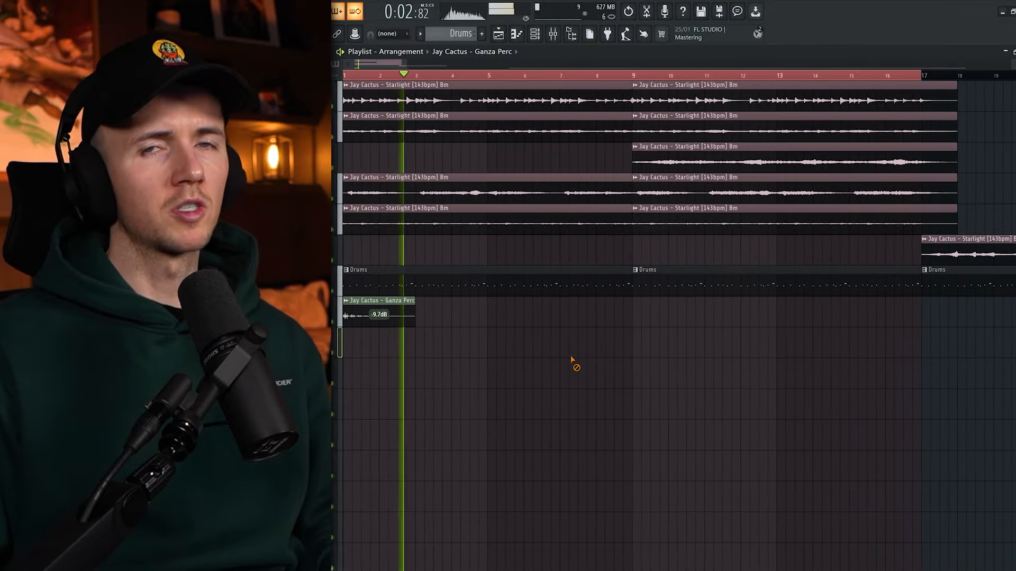
left_click(535, 34)
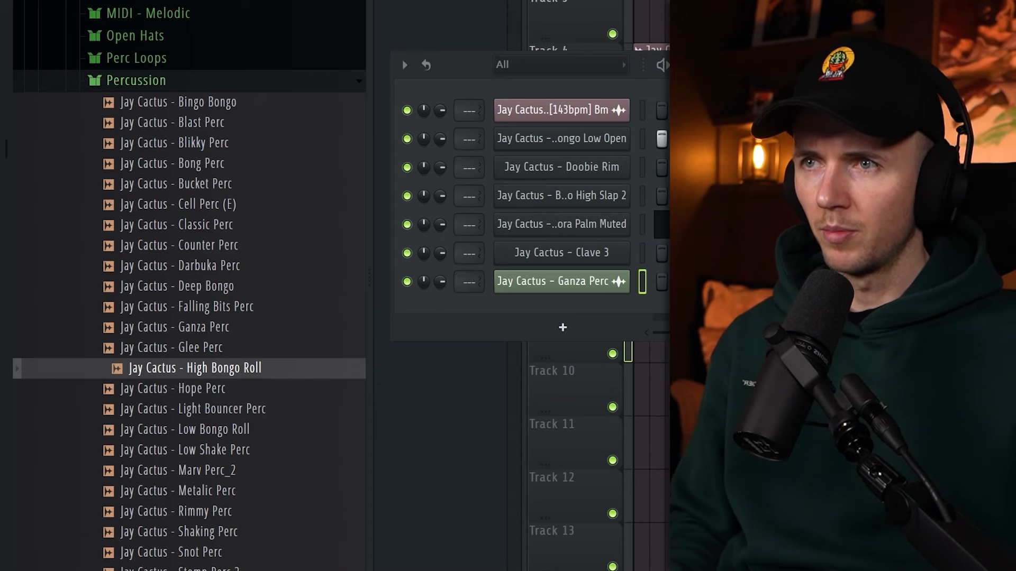
Place the High Bongo Roll sample on playlist track 10 around the start of bar 4.
key("F6")
left_click_drag(498, 373, 512, 374)
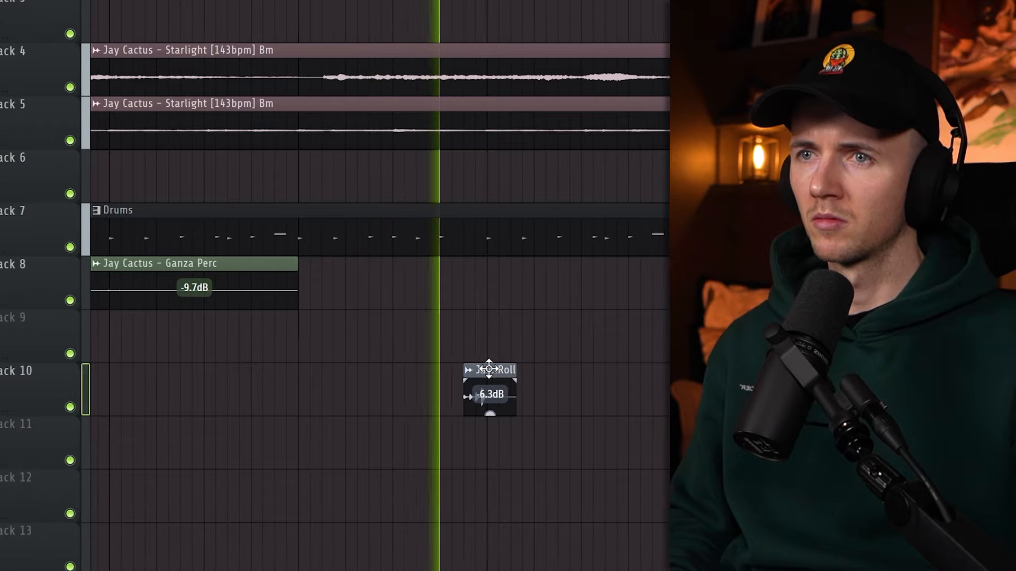
scroll(455, 353, "down", 2)
scroll(411, 355, "down", 2)
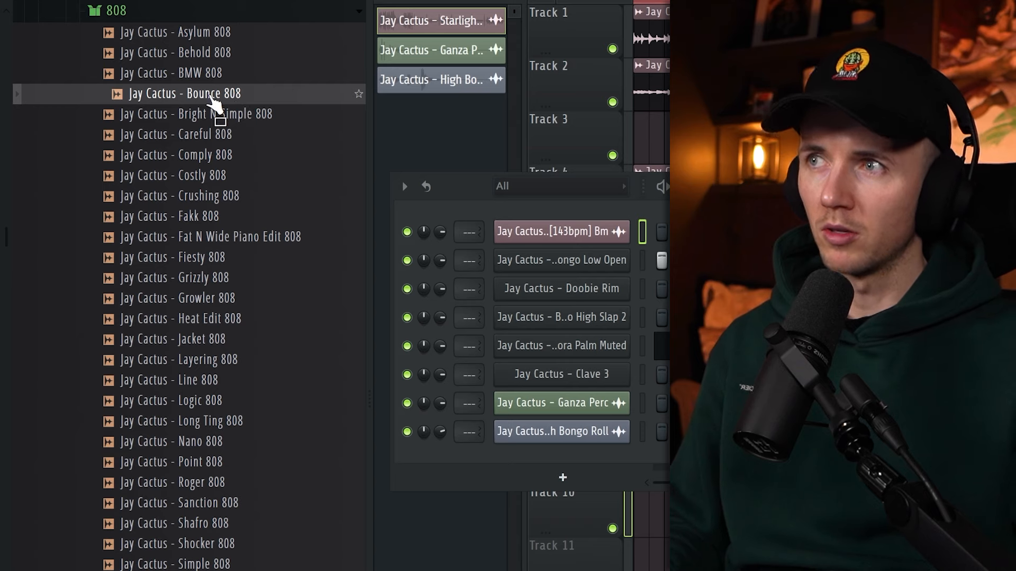
Add the Bounce 808 sample as a new channel below High Bongo Roll and set it to cut itself.
left_click_drag(215, 101, 625, 500)
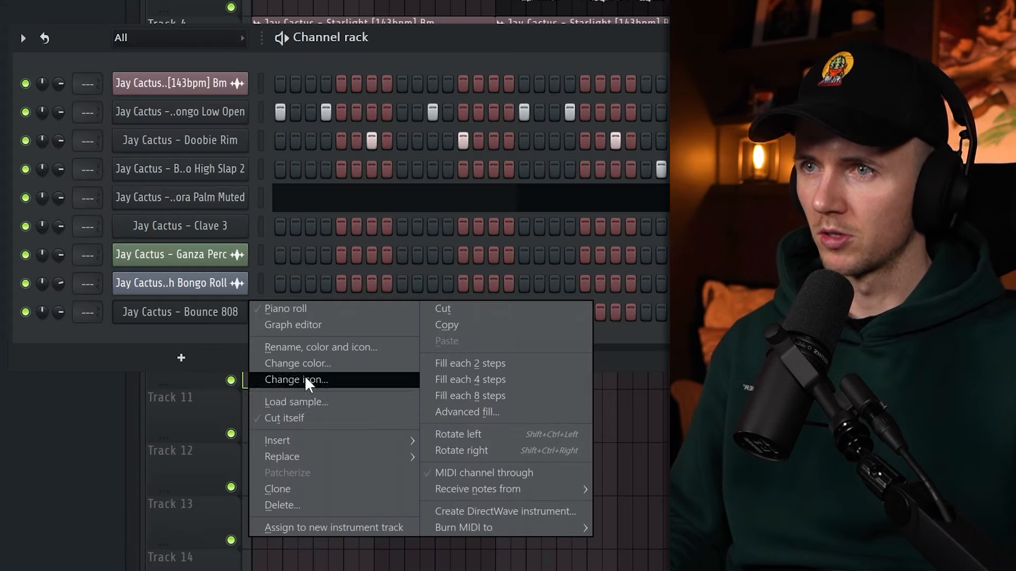
left_click(312, 417)
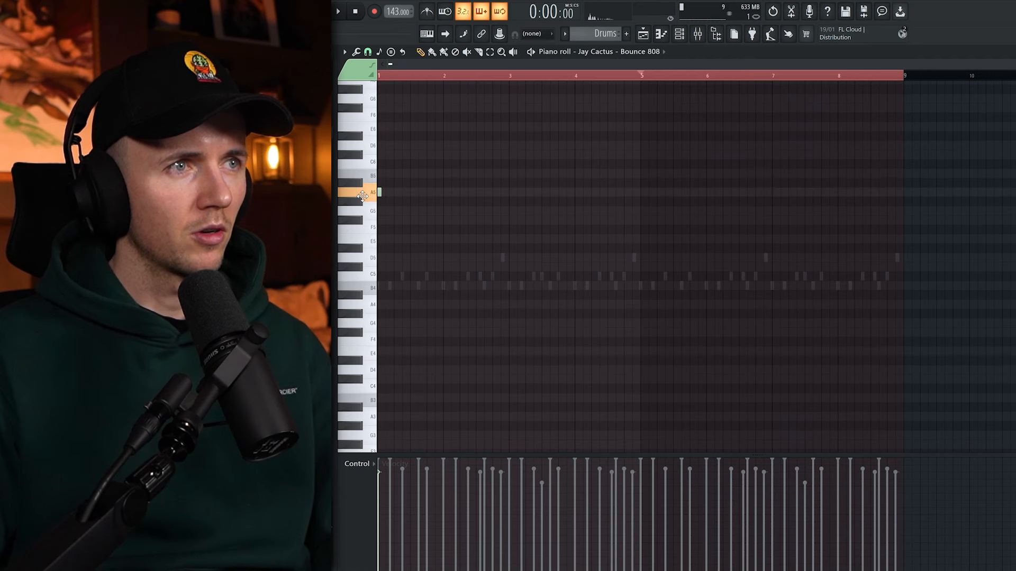
Write a four-bar Bounce 808 line with G4, B4, E4 and B3 notes and duplicate it into bars 5 to 8.
scroll(454, 178, "up", 3)
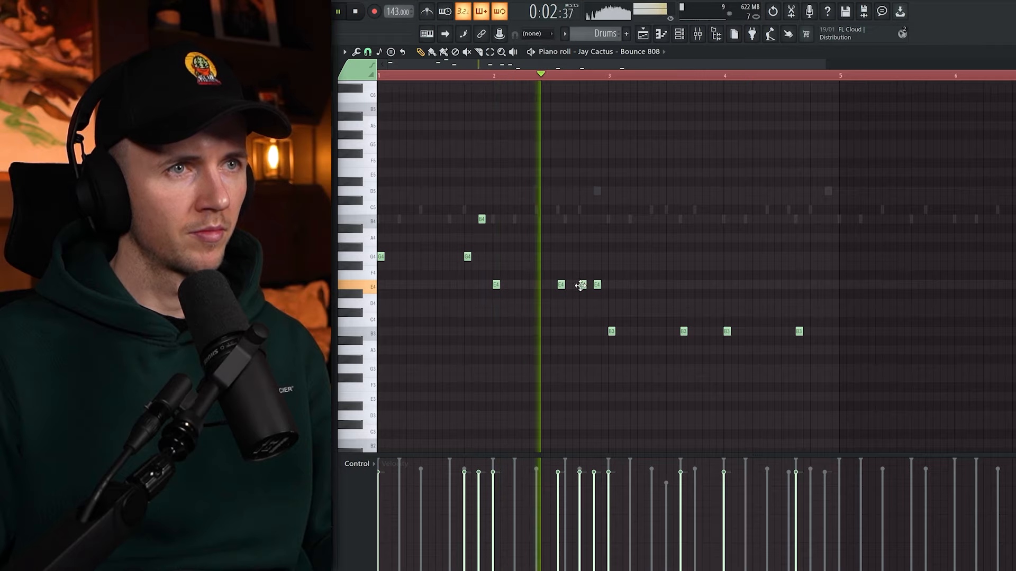
scroll(696, 267, "down", 1)
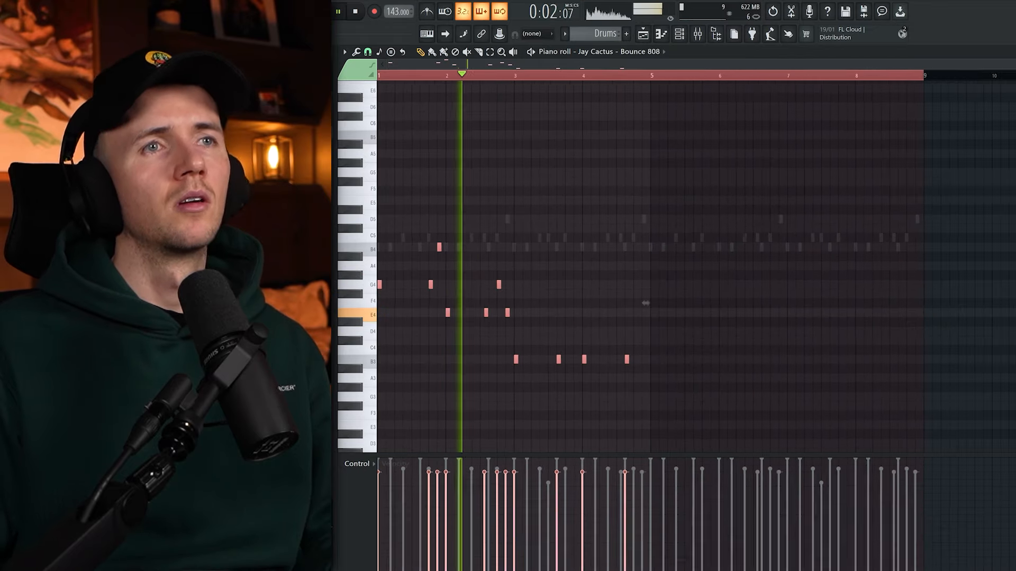
left_click_drag(914, 76, 654, 77)
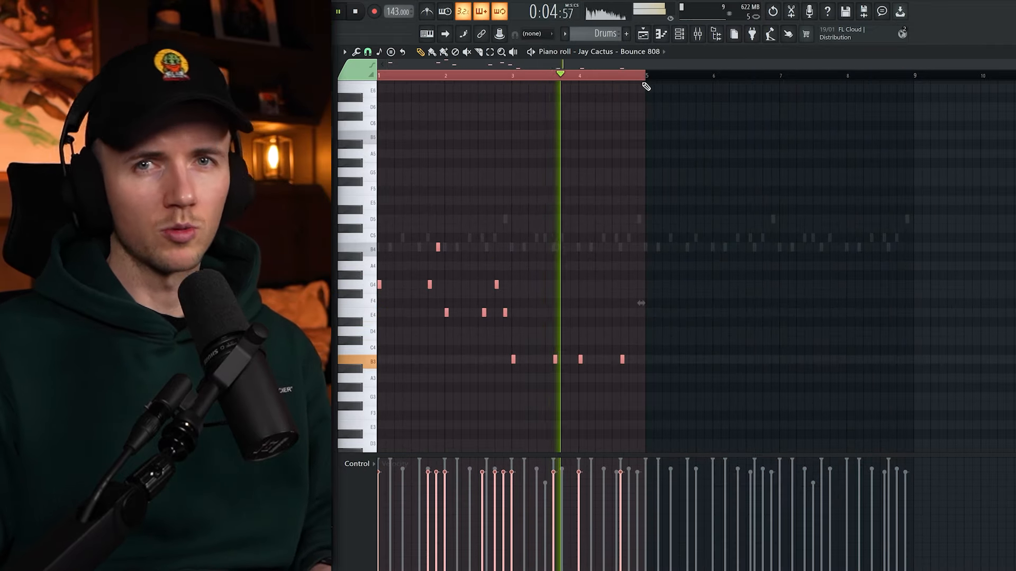
key("ctrl+b")
left_click(692, 157)
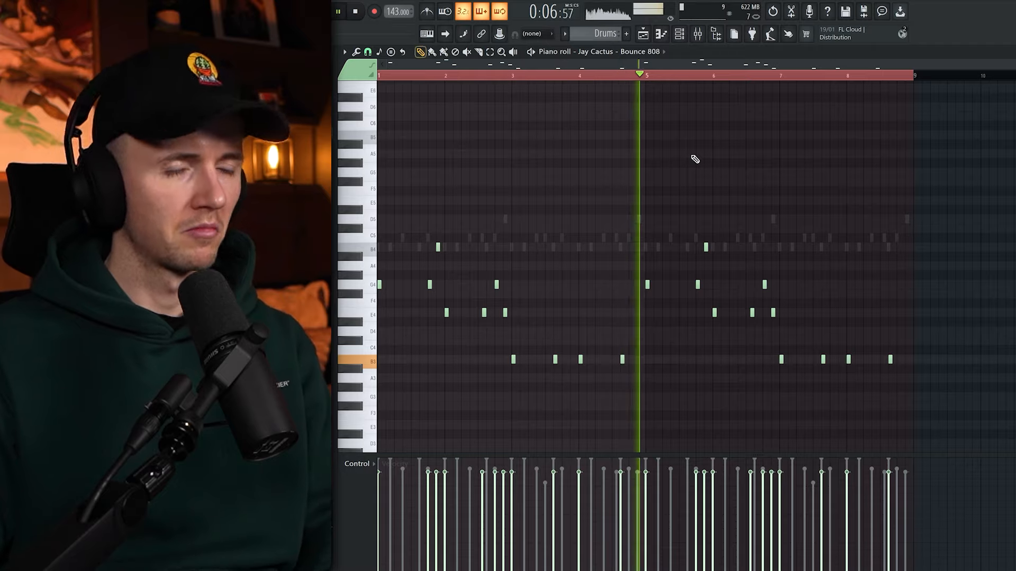
Vary the Bounce 808 line in bars 5 to 8 with added higher E5, G5, D5 and B4 notes.
scroll(751, 179, "up", 3)
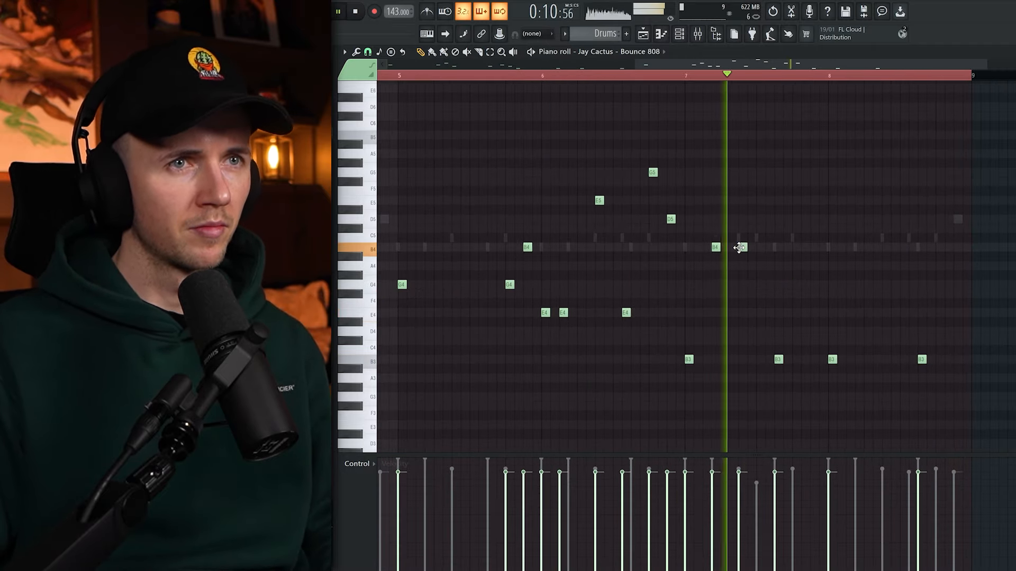
scroll(826, 268, "down", 4)
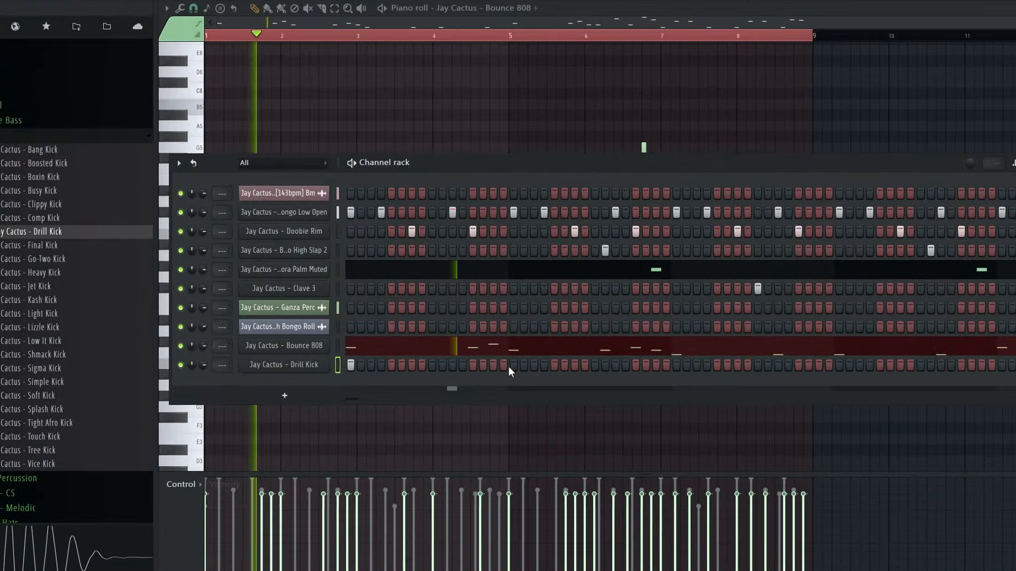
Place Drill Kick hits at steps 17, 31, 33, 43, 49 and 59, following the Bounce 808 rhythm.
left_click(510, 367)
left_click(651, 365)
left_click(671, 365)
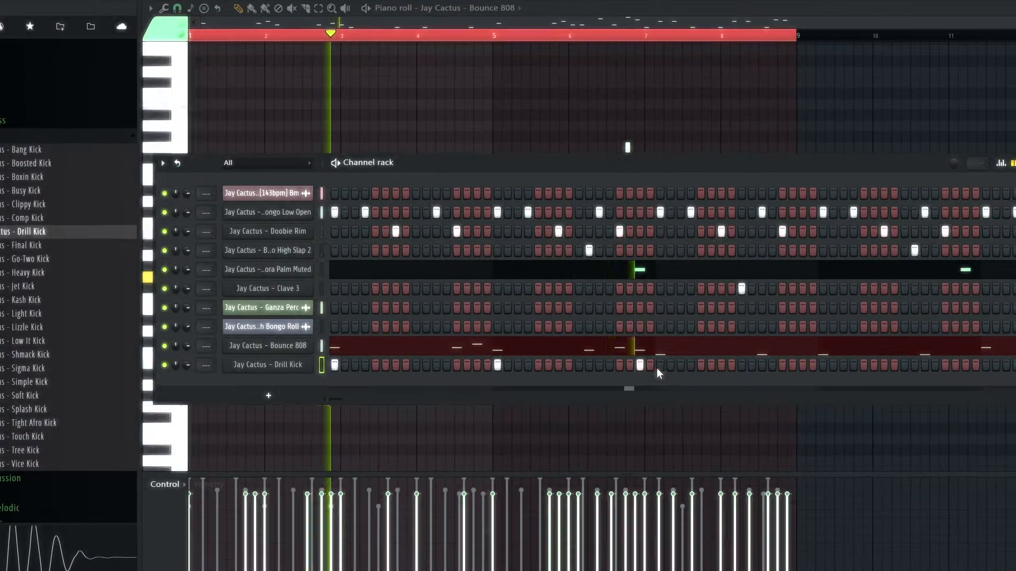
left_click(757, 366)
left_click(819, 365)
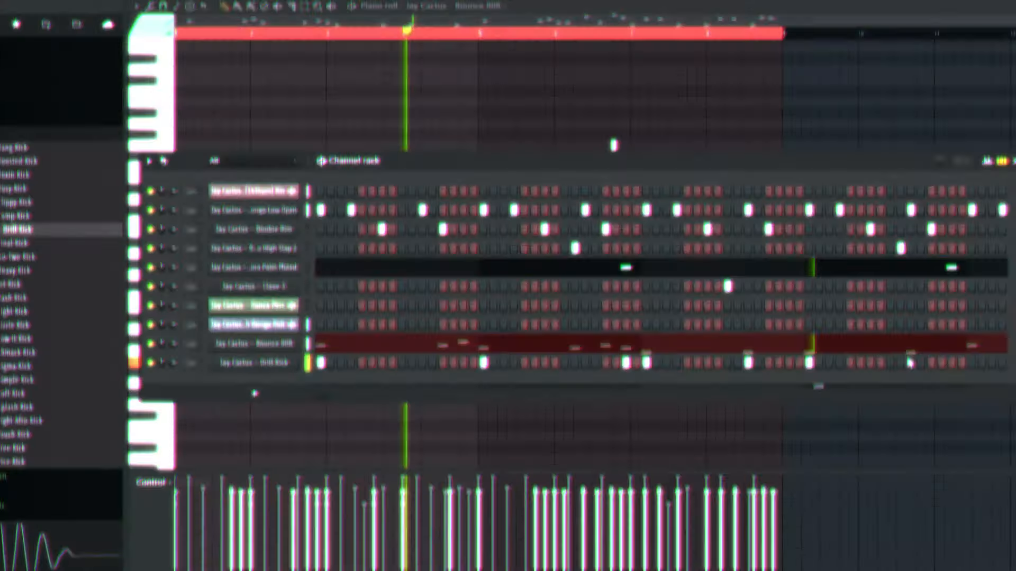
left_click(906, 365)
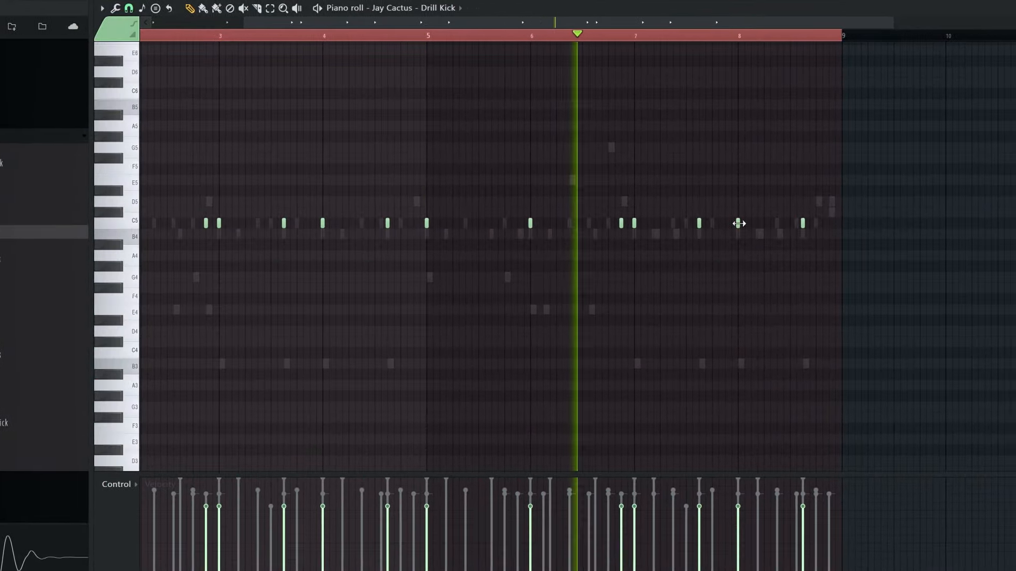
Complete the Drill Kick notes on C5 through bar 8 and close the kick's sampler settings.
left_click(753, 224)
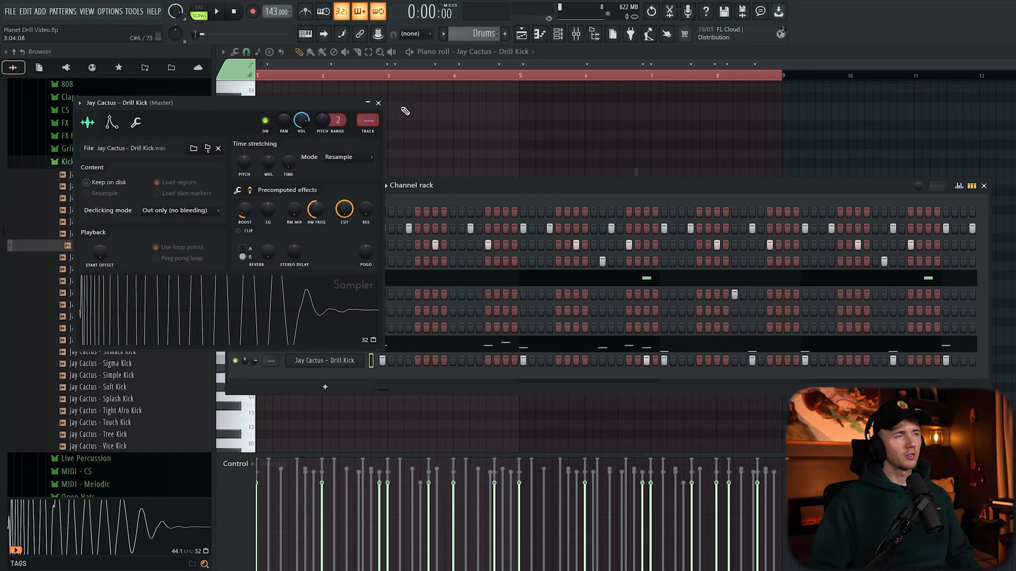
left_click(379, 102)
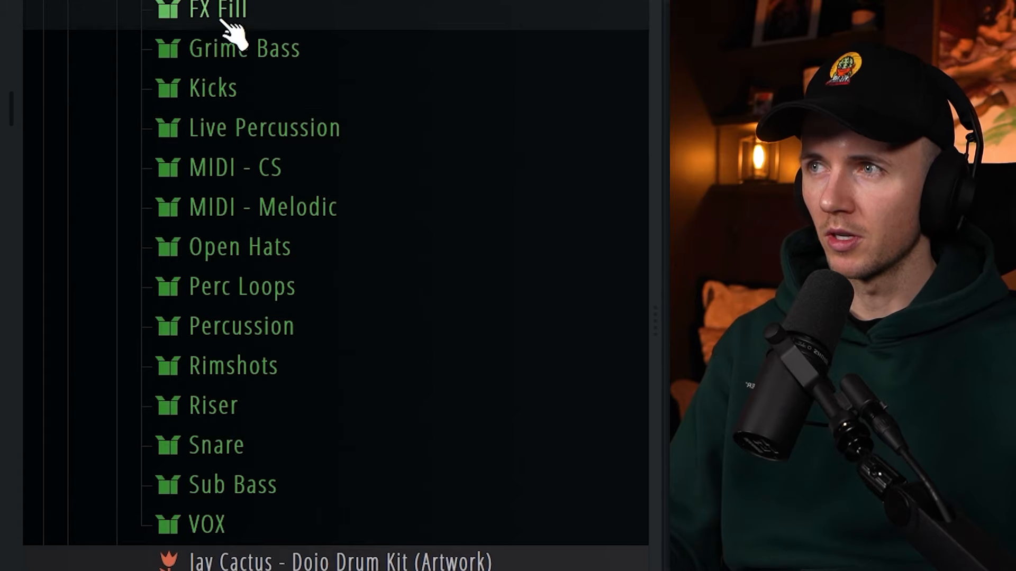
Audition the Space, VOX and Trippy samples in the FX Fill folder of the drum kit.
left_click(225, 22)
left_click(397, 387)
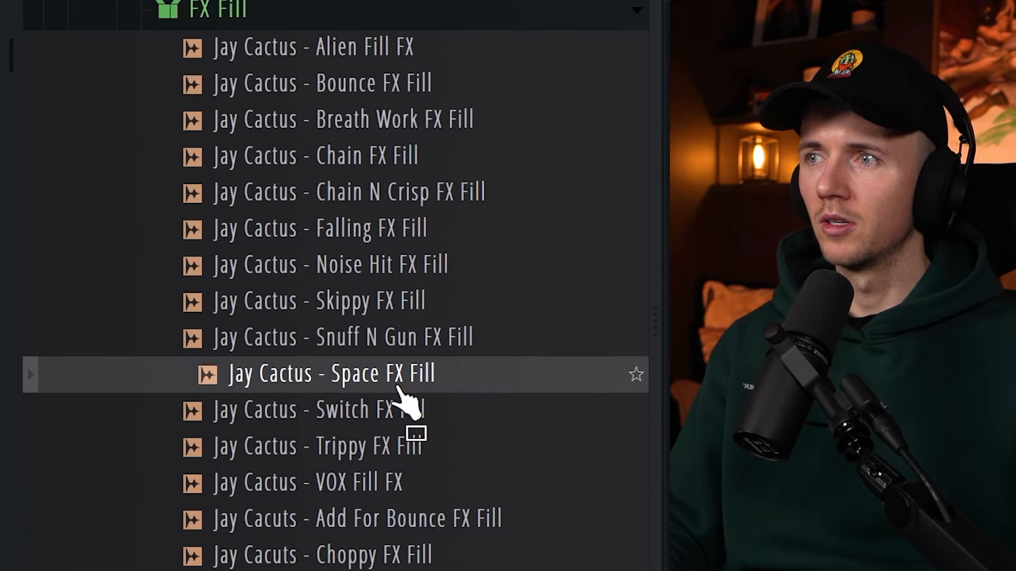
left_click(381, 497)
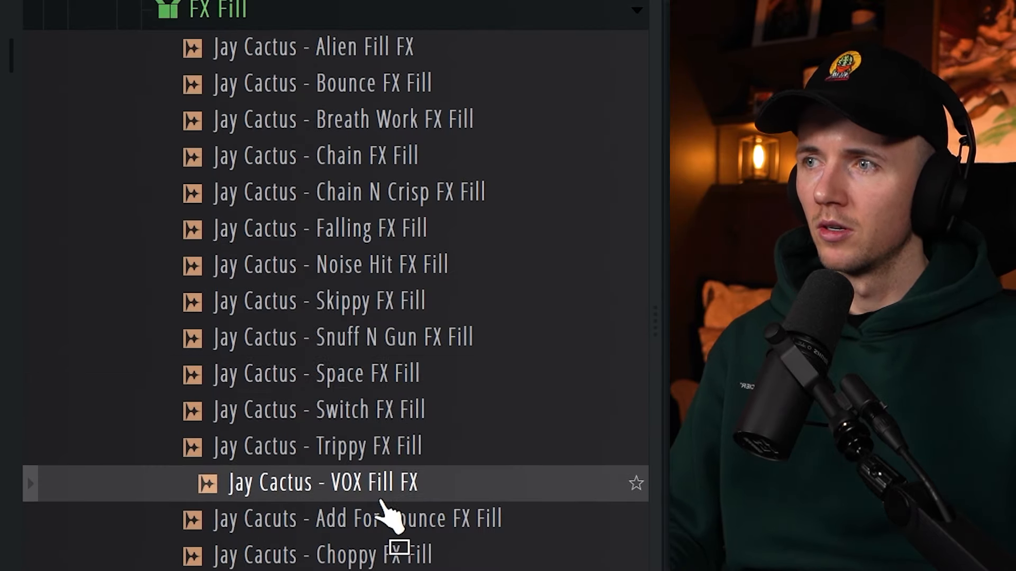
left_click(381, 460)
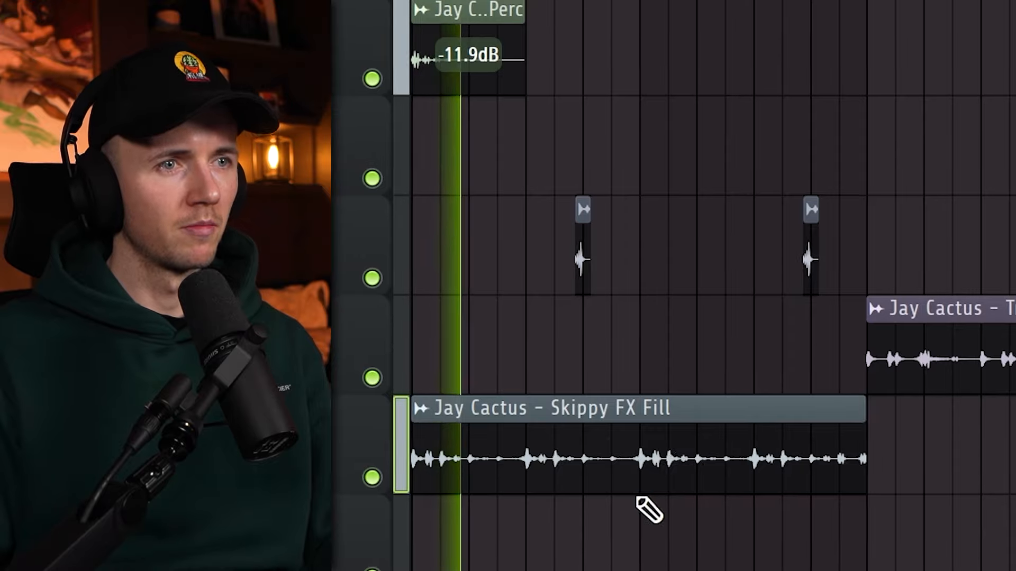
Delete the Trippy FX Fill clip and duplicate the Skippy FX Fill clip directly after itself in the playlist.
right_click(925, 370)
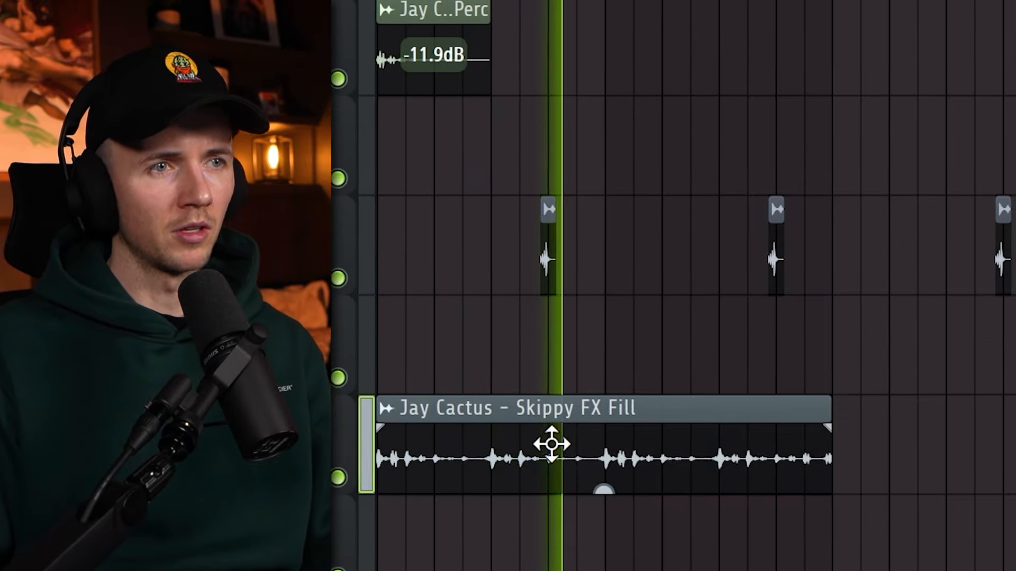
left_click_drag(534, 446, 1015, 447, "shift")
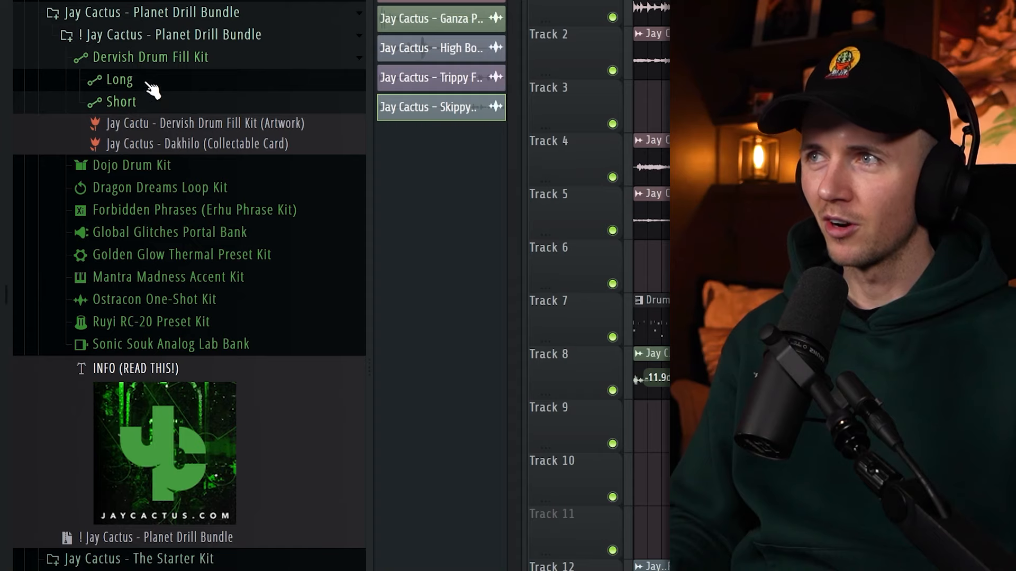
Open the Short folder of the Dervish Drum Fill Kit and audition its 140 bpm drum fills.
left_click(151, 88)
left_click(151, 88)
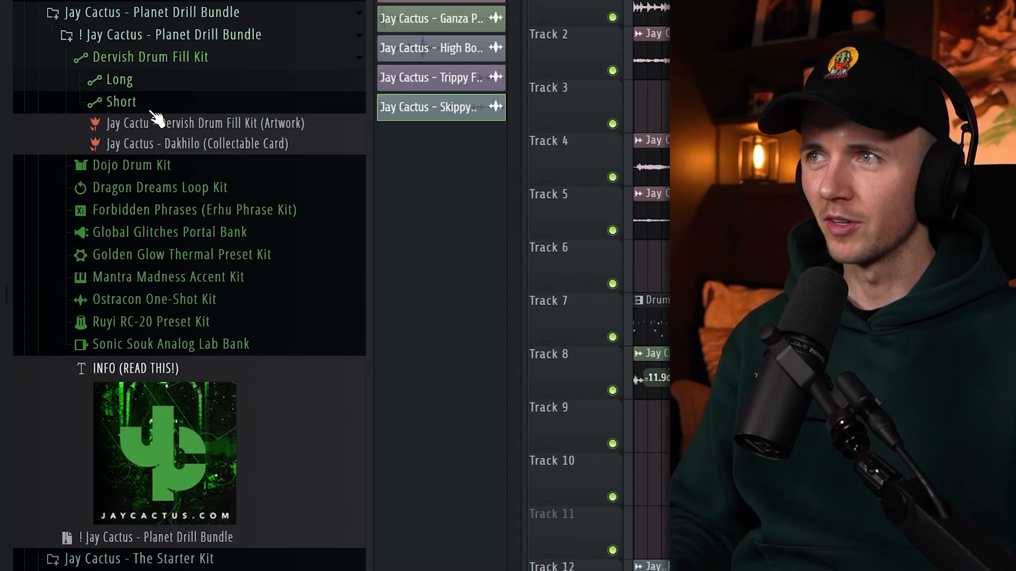
left_click(127, 101)
left_click(205, 228)
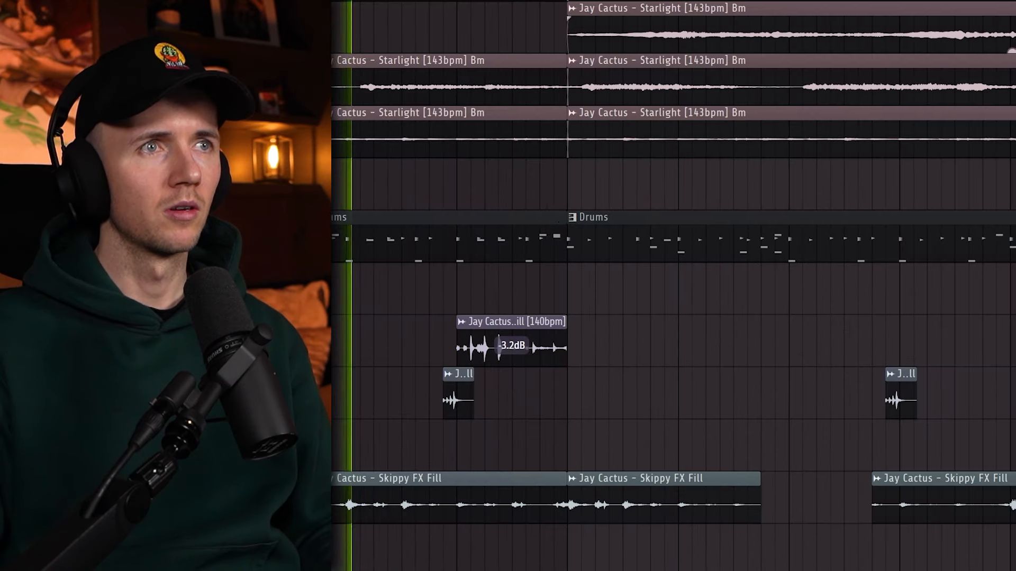
scroll(634, 347, "down", 5)
scroll(617, 350, "down", 1)
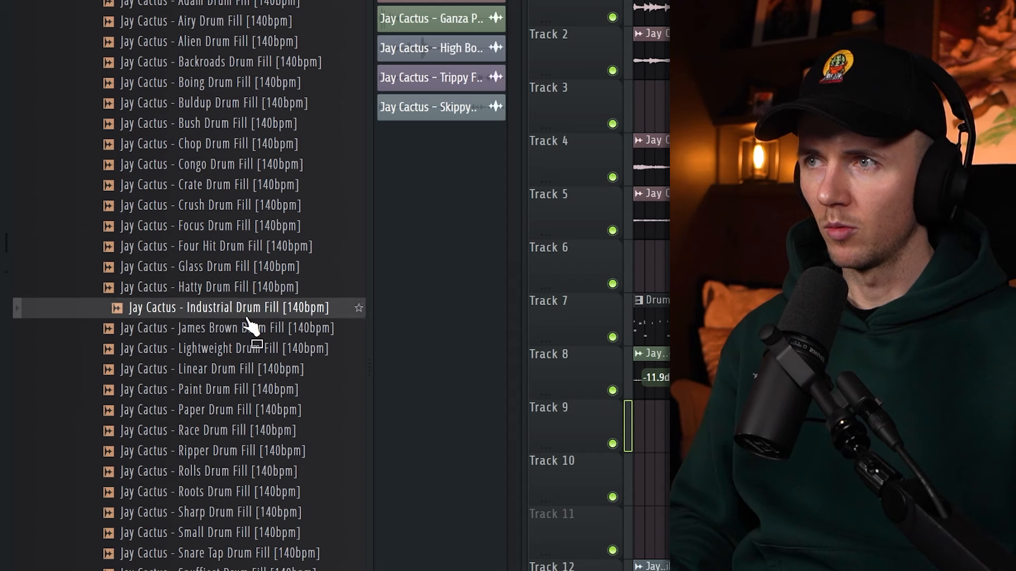
Compare the Lightweight and Linear drum fills and place the Linear Drum Fill in the playlist.
left_click(243, 348)
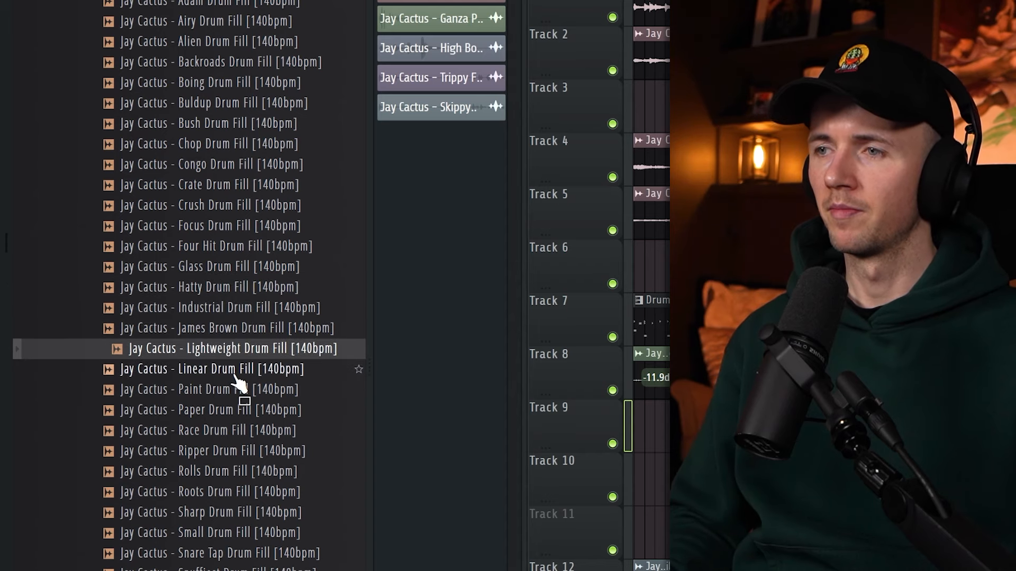
left_click(236, 376)
left_click_drag(254, 408, 923, 480)
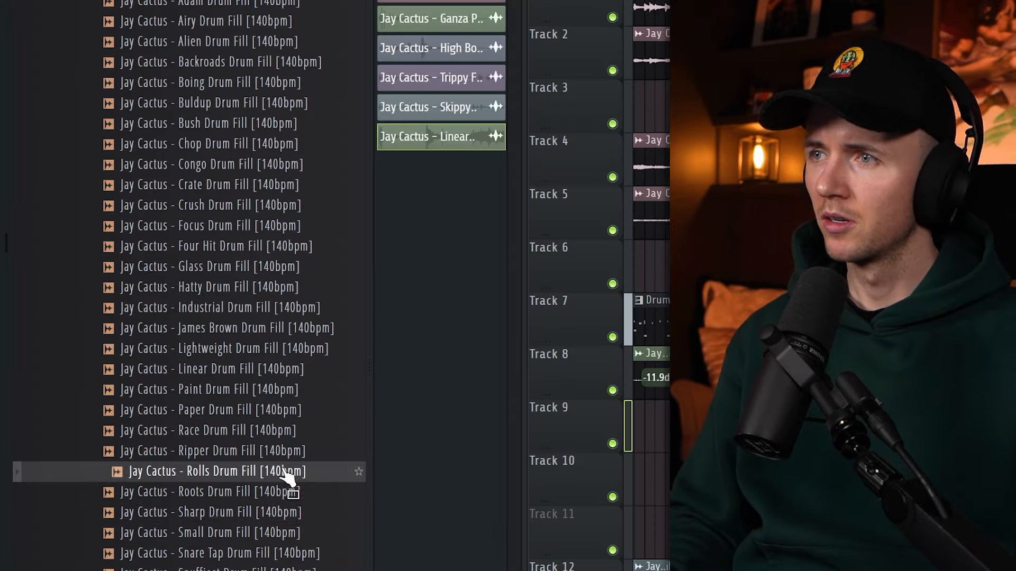
scroll(249, 421, "down", 4)
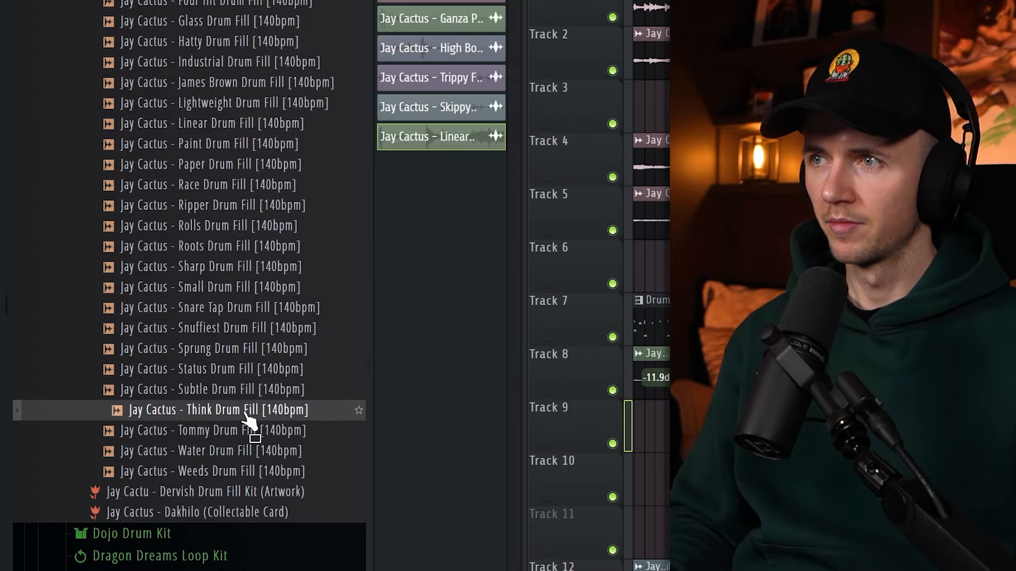
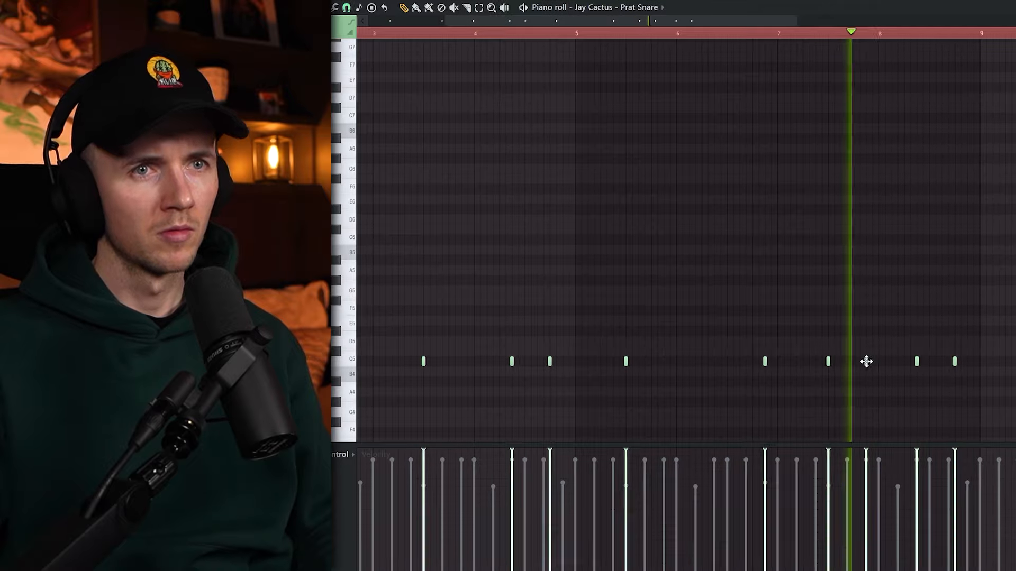
Delete the first Prat Snare hit on C5 in bar 8.
right_click(920, 363)
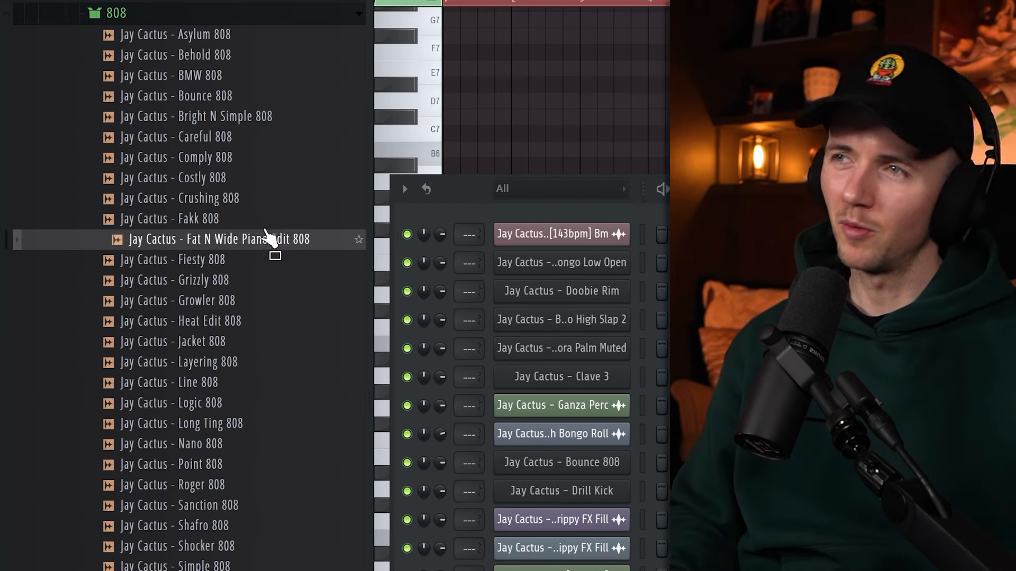
Add the Fiesty 808 to the channel rack and write a two-bar G5 note followed by a two-bar B4 note.
left_click_drag(253, 258, 561, 561)
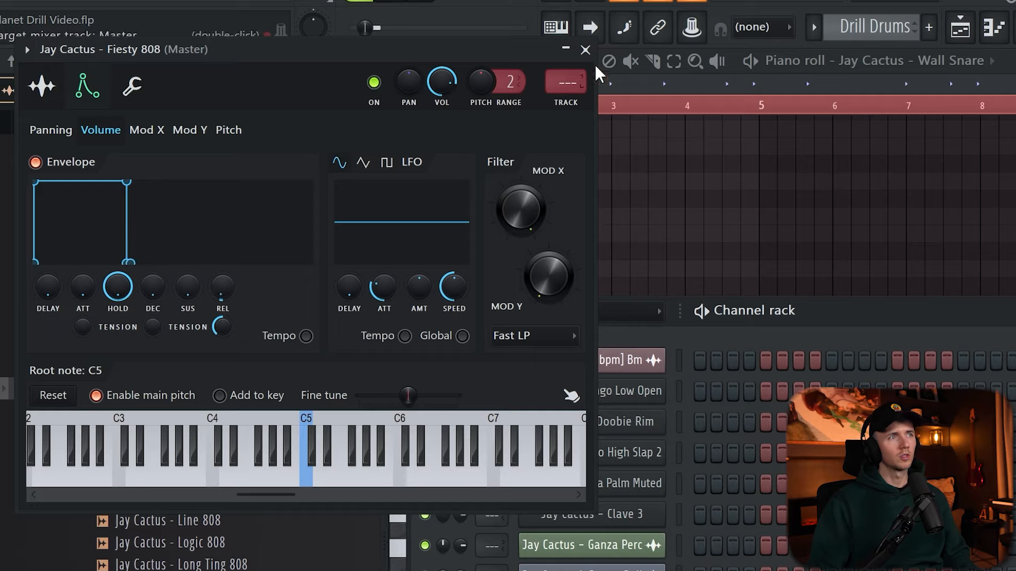
left_click(586, 50)
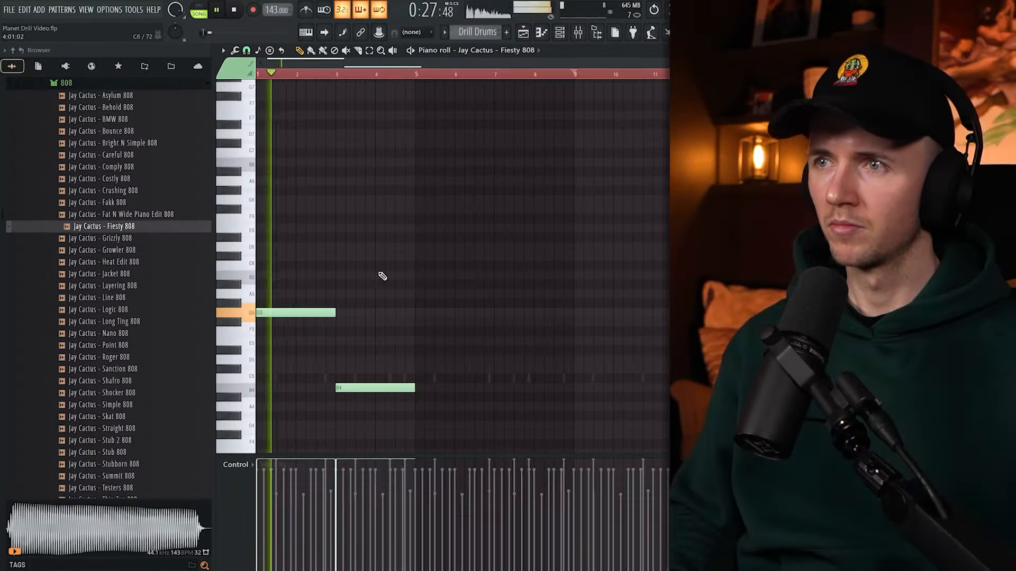
left_click(385, 390)
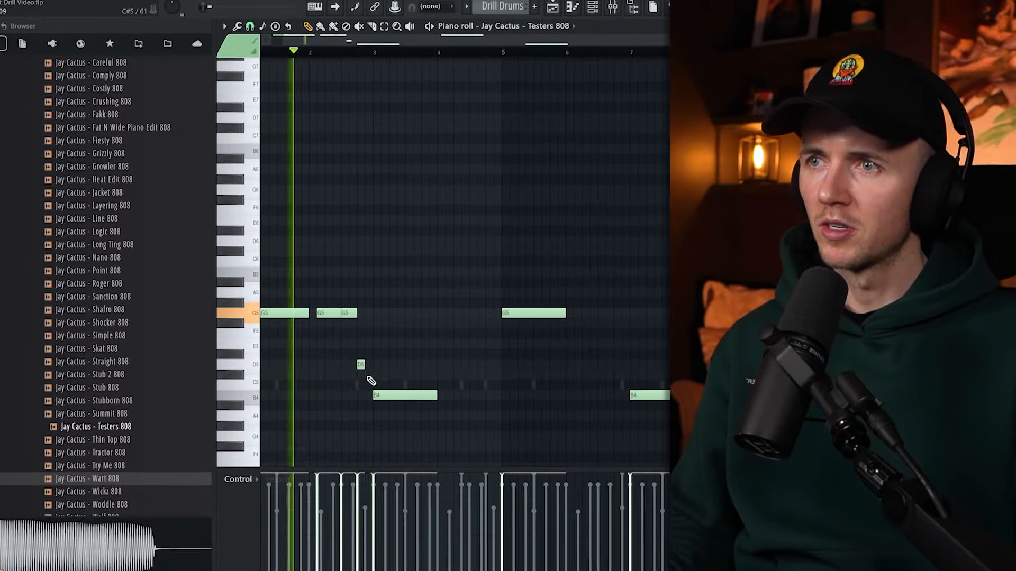
Complete bars 1 to 4 of the Testers 808 line with C#5 and slide notes on D5, D6, C#6 and F#5, and open its sample settings.
left_click(369, 375)
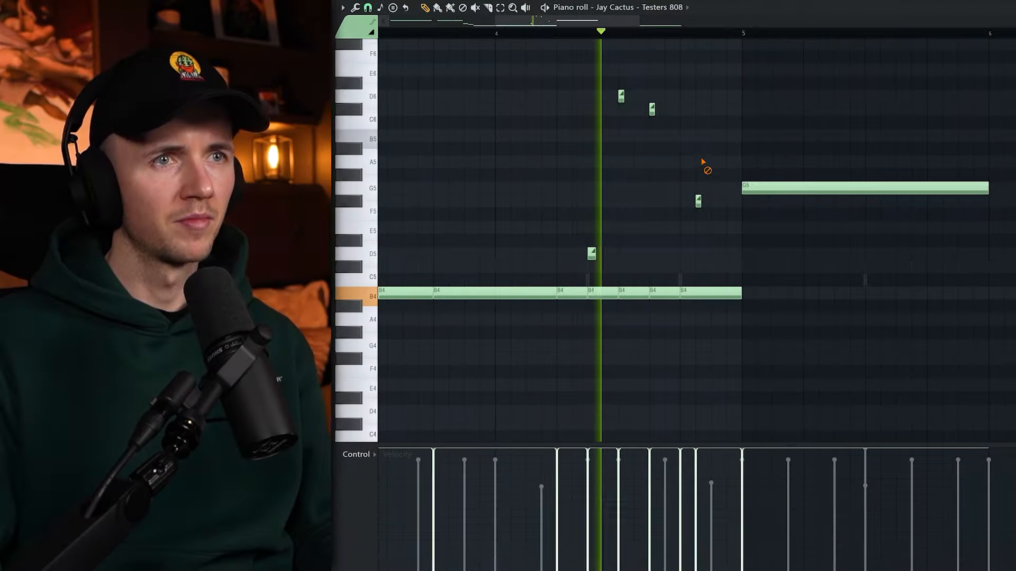
scroll(706, 151, "down", 3)
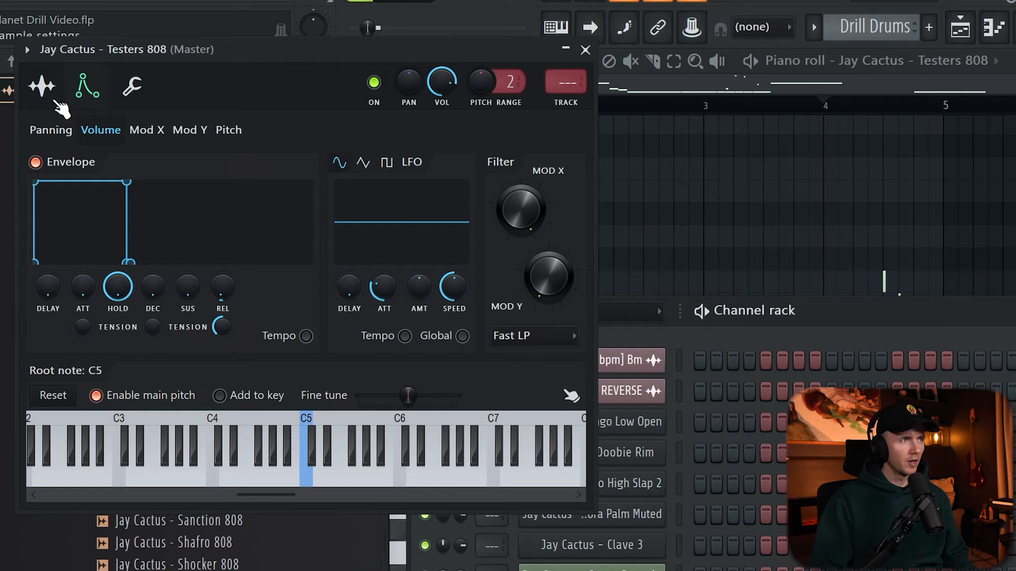
left_click(55, 101)
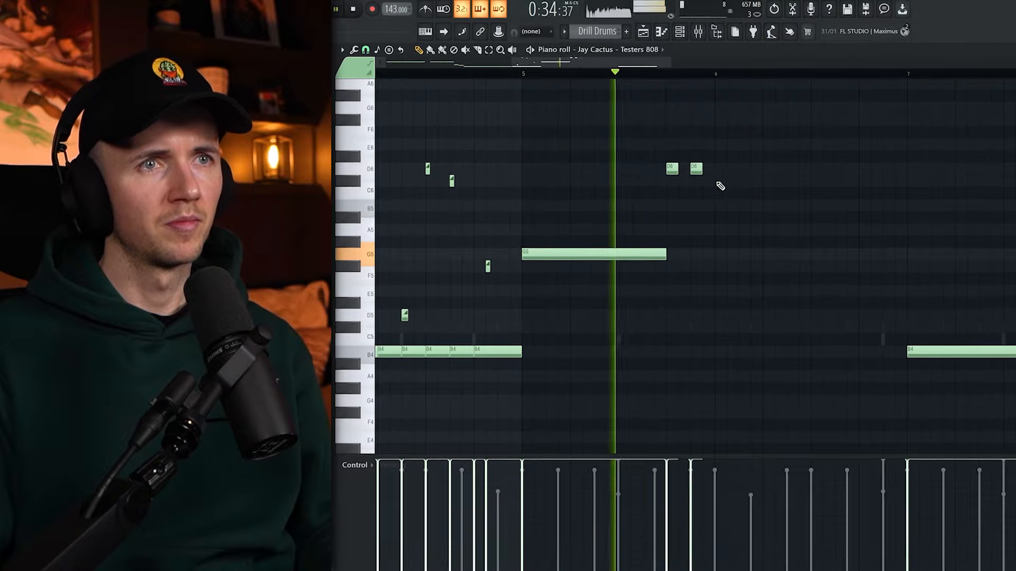
Add a lengthened C#6 note at bar 6 of the Testers 808 line and follow it with G, F# and D notes leading into bar 7.
left_click(721, 180)
left_click_drag(732, 180, 764, 181)
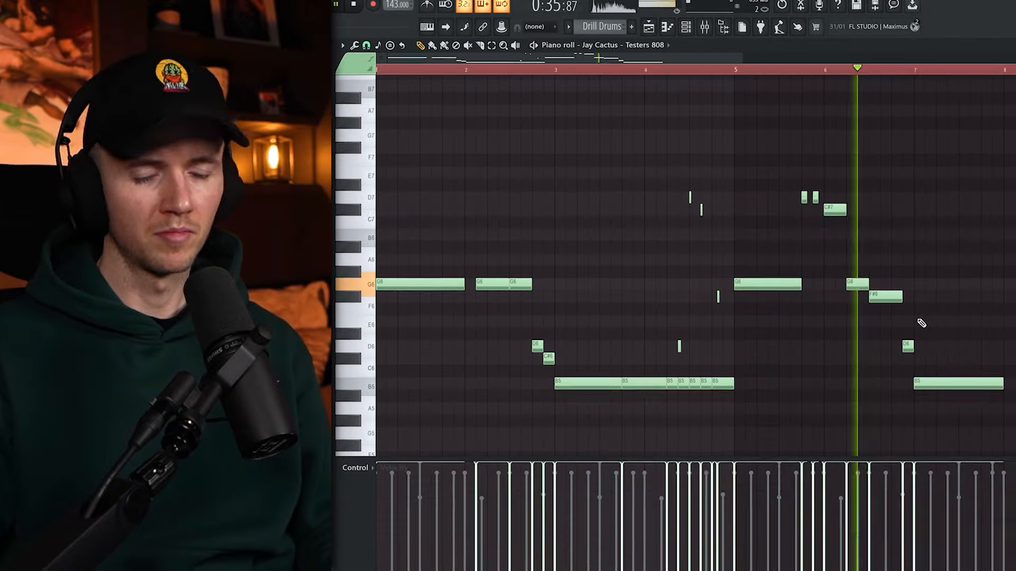
scroll(921, 325, "right", 5)
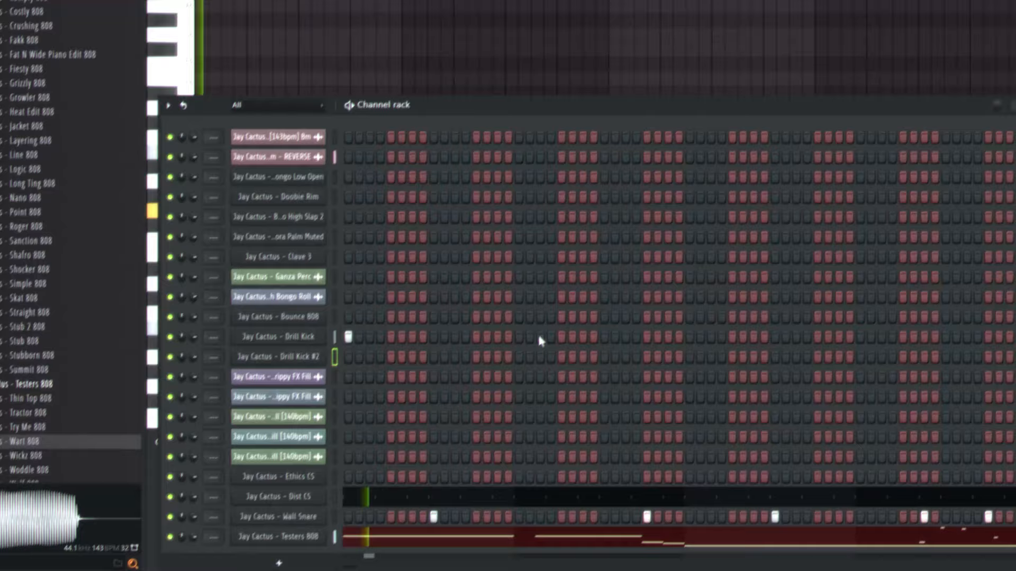
Place Drill Kick hits at steps 19, 25, 33, 39, 51 and 57, and adapt their copy in bars 5 to 8 to the 808 rhythm.
left_click(528, 336)
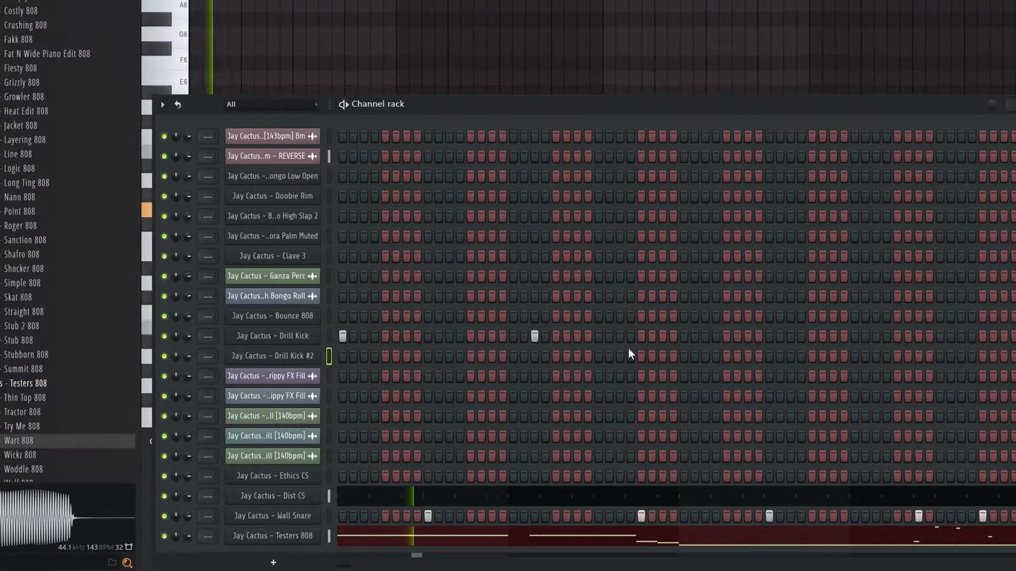
left_click(592, 336)
left_click(677, 336)
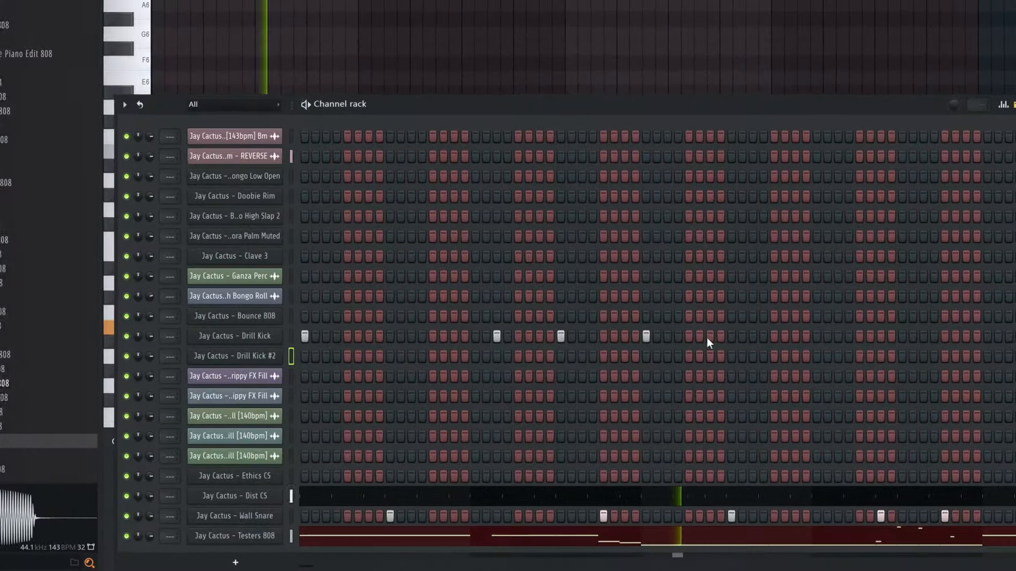
left_click(717, 336)
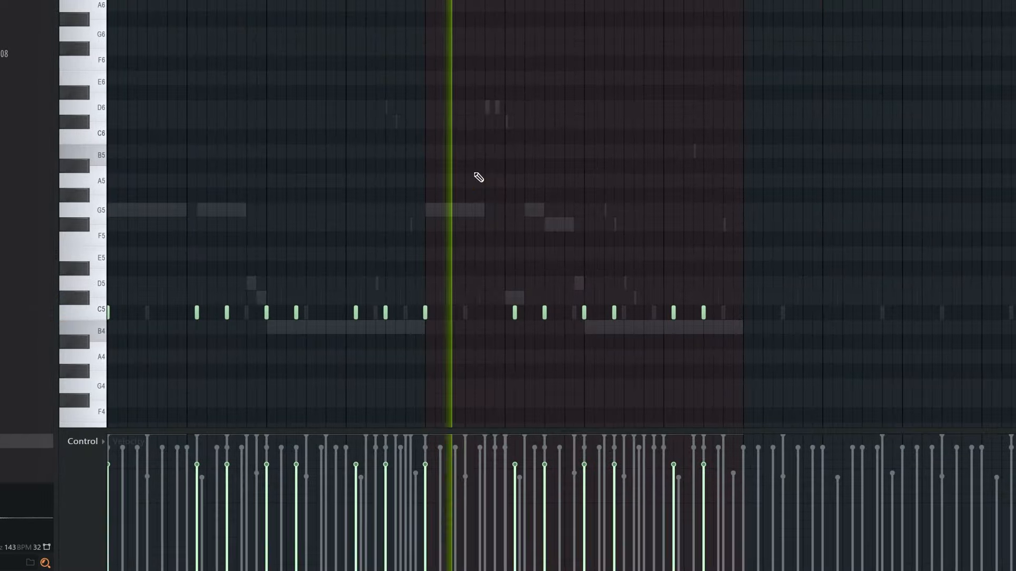
scroll(515, 311, "up", 2)
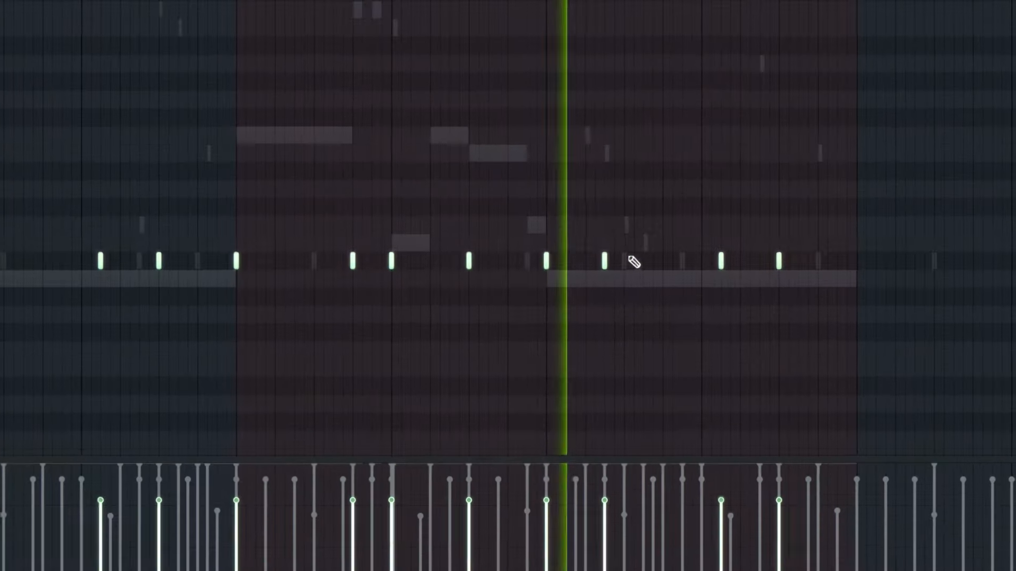
scroll(631, 262, "up", 2)
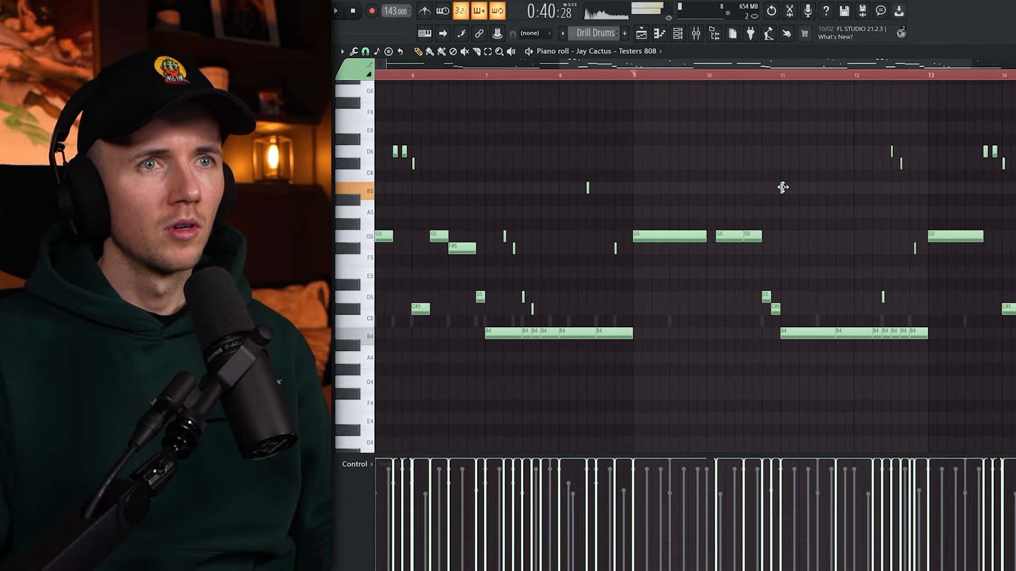
Vary the duplicated Testers 808 line in bars 11 and 12 with a B5 slide and closing D6, D6, C#6 and B5 notes.
key("space")
scroll(812, 249, "up", 2, "ctrl")
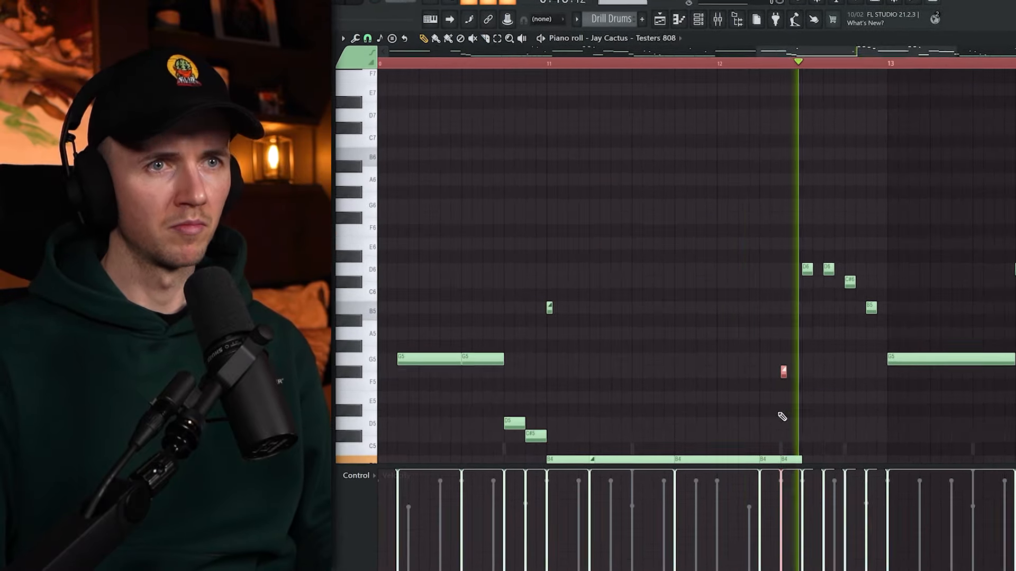
scroll(829, 399, "down", 4)
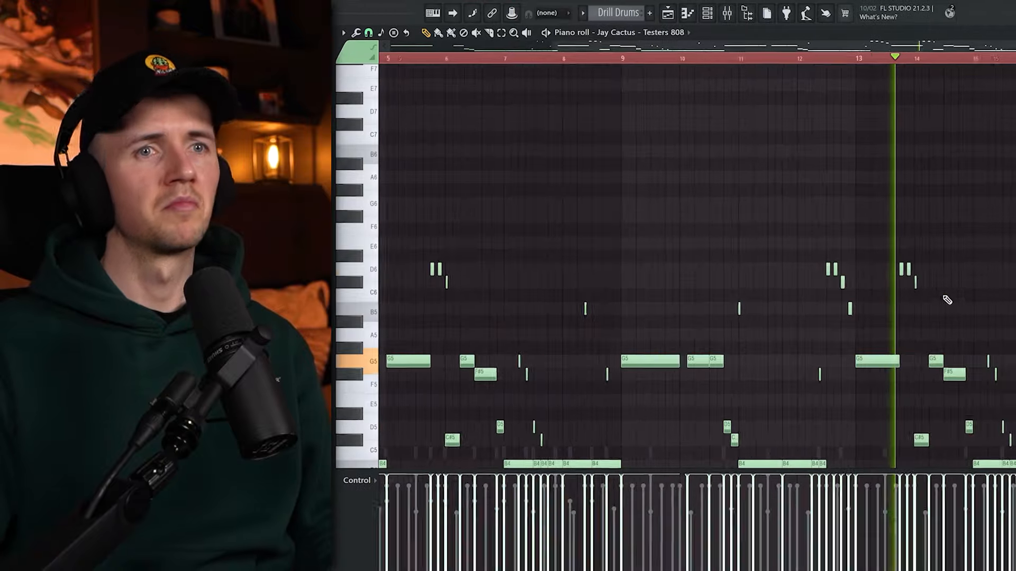
Vary bars 14 to 16 of the Testers 808 line with slide notes on F#6, D6, C#6, B5, G5, F#5 and D5.
scroll(947, 300, "up", 3)
scroll(949, 249, "down", 3)
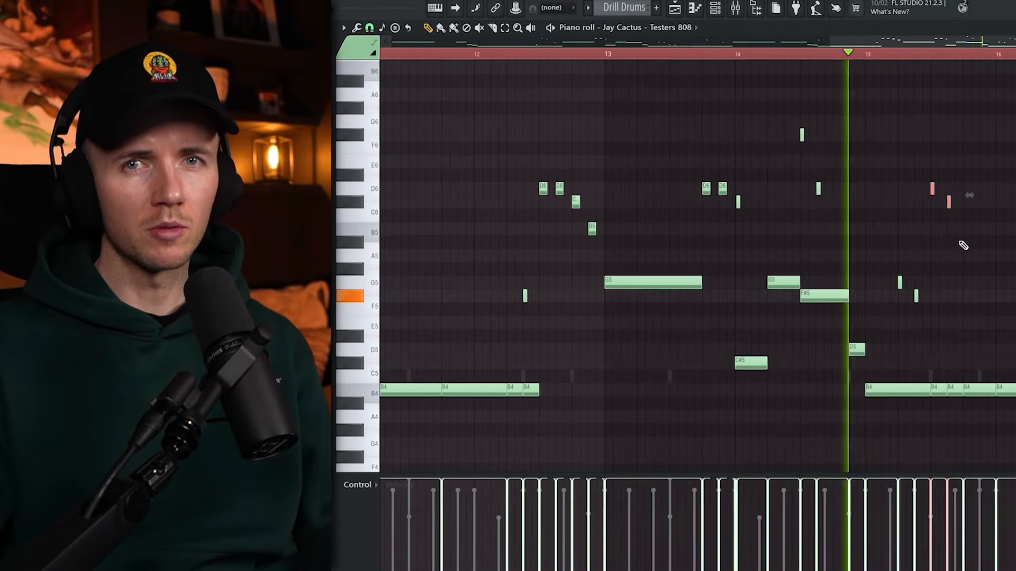
left_click(964, 246, "ctrl")
scroll(698, 264, "up", 5)
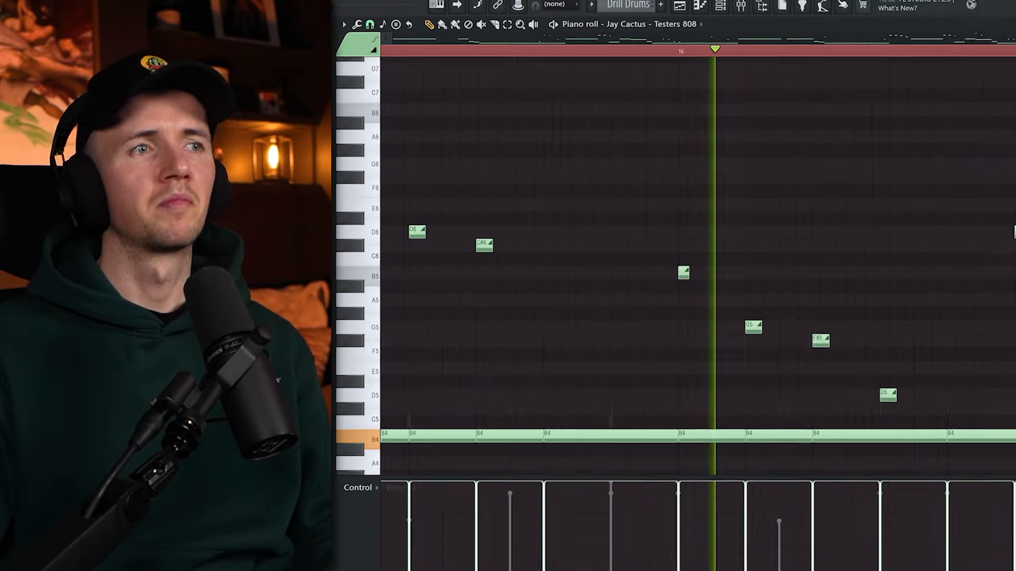
scroll(698, 264, "down", 6)
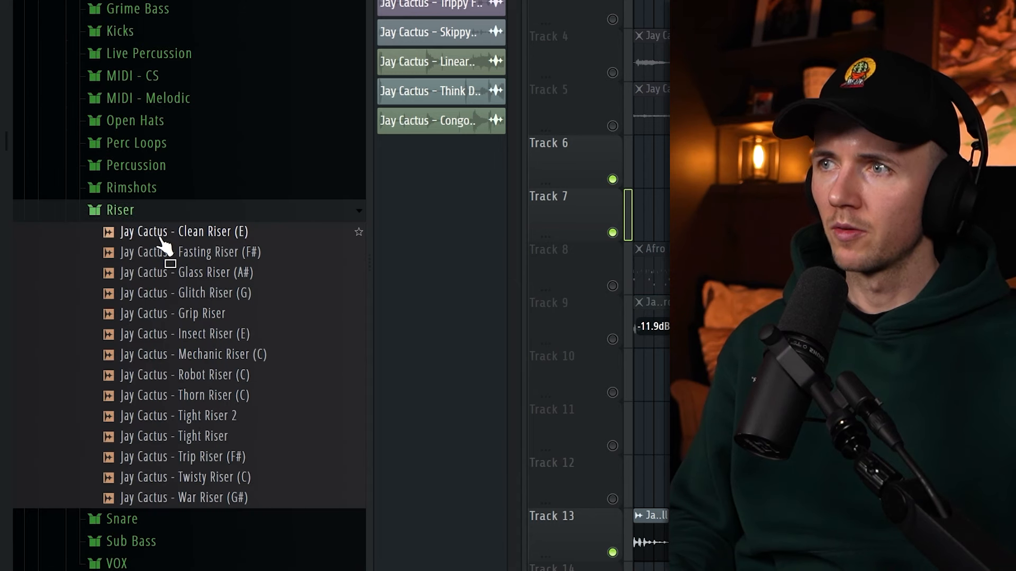
Audition the Riser samples, place Tight Riser on Track 10 at bar 18 and set its level to -2.3 dB.
left_click_drag(166, 241, 219, 500)
left_click(218, 492)
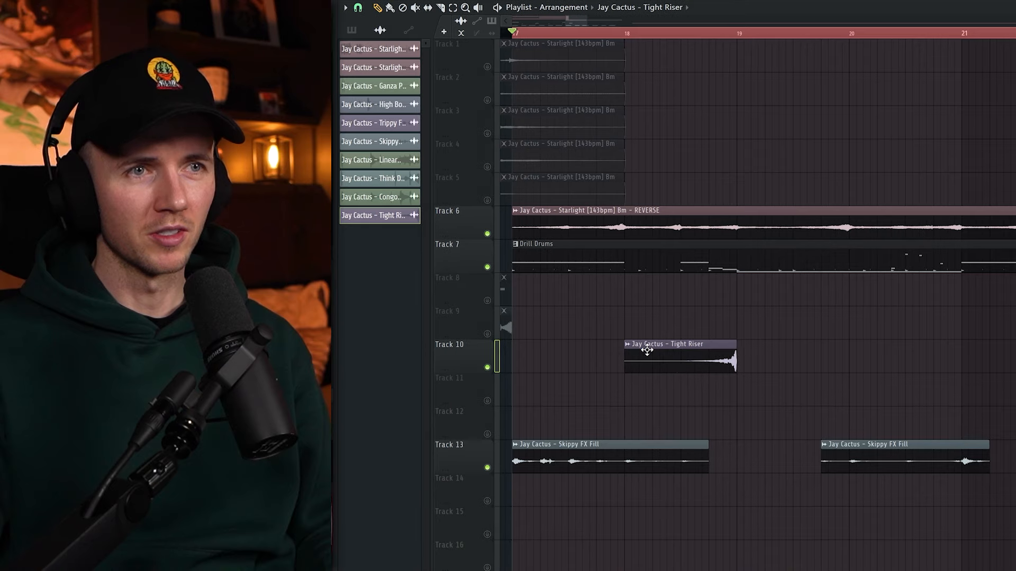
left_click_drag(668, 370, 668, 374)
scroll(645, 384, "down", 4)
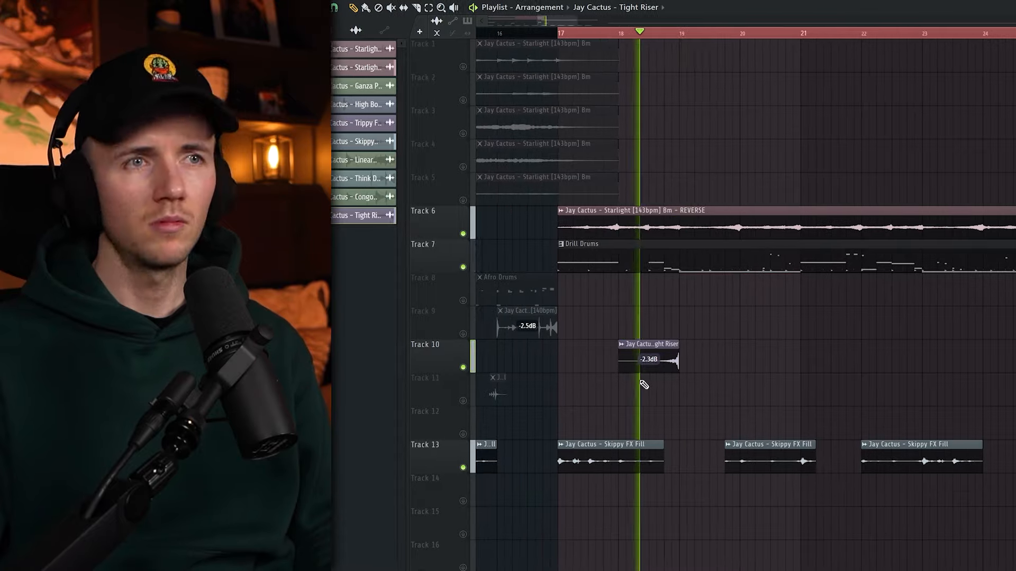
Replace the Tight Riser clip at bar 18 on Track 10 with the Clean Riser (E) sample.
left_click_drag(185, 232, 601, 247)
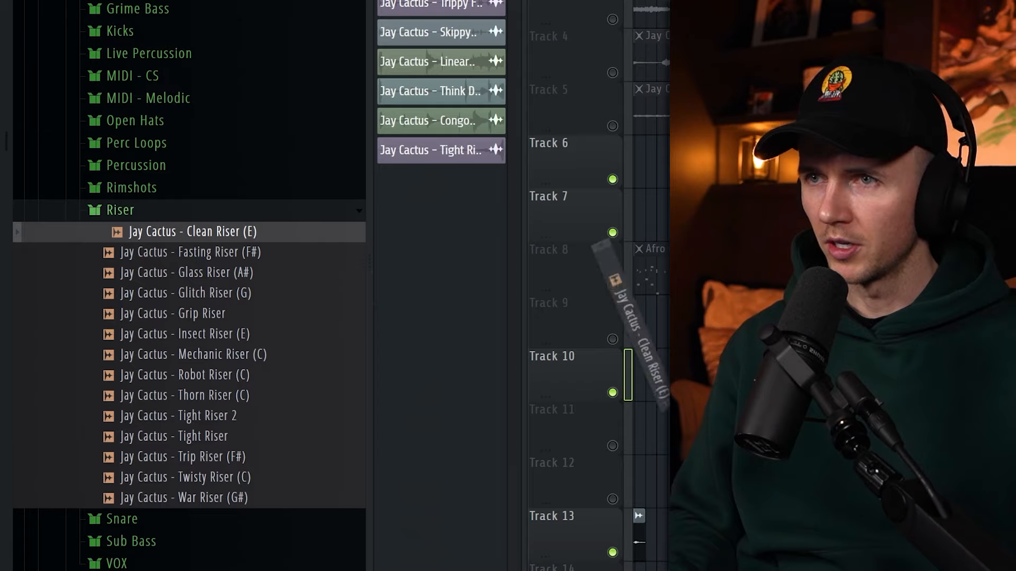
right_click(399, 474)
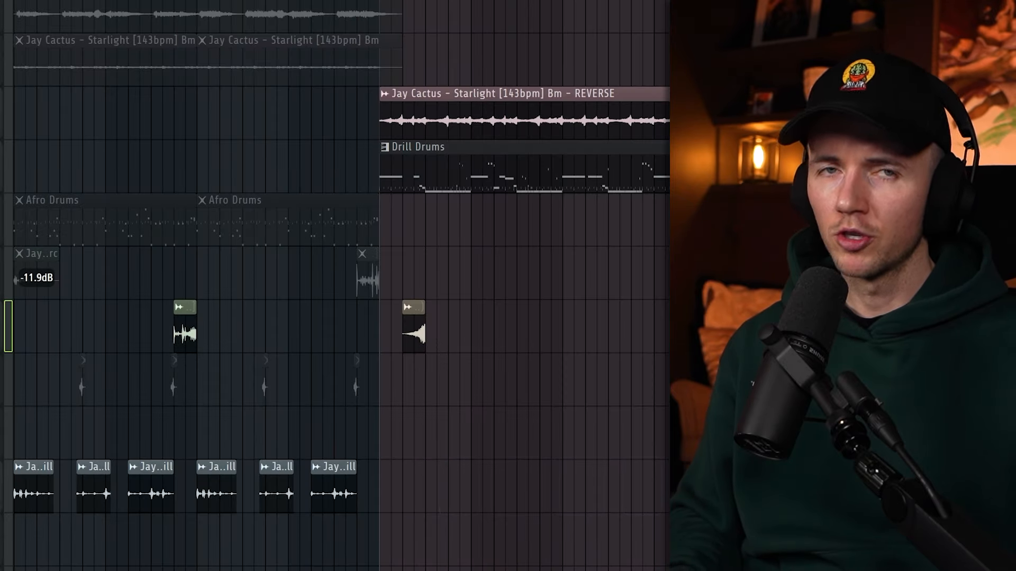
Lay Trippy FX Fill on Track 13 from bar 17 at -3.6 dB, and add Linear Drum Fill at bar 24 on Track 10 at -6.8 dB.
left_click_drag(0, 479, 423, 478)
key("space")
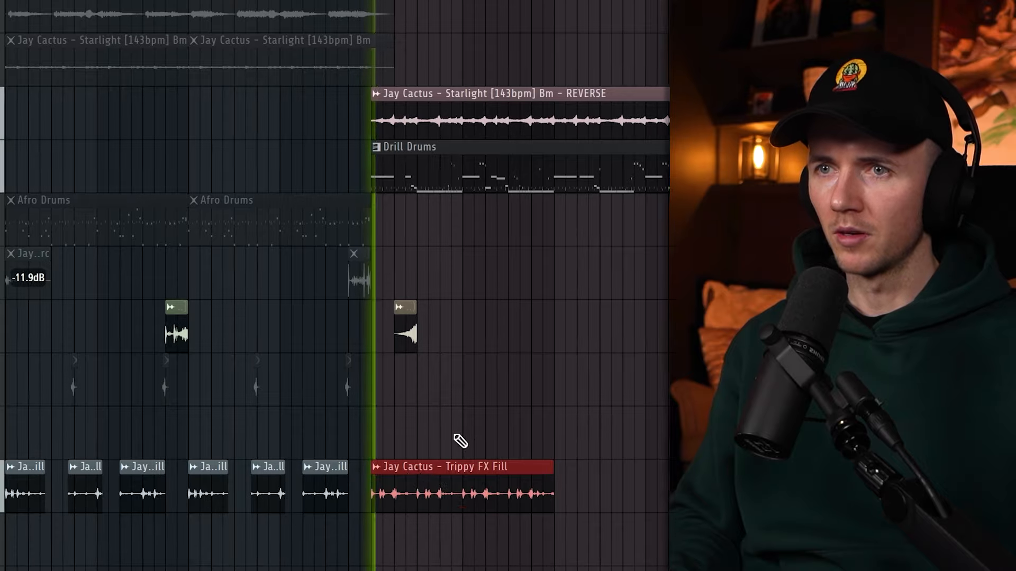
left_click(465, 429, "ctrl")
scroll(469, 425, "up", 3)
left_click_drag(396, 510, 373, 520)
left_click(399, 490)
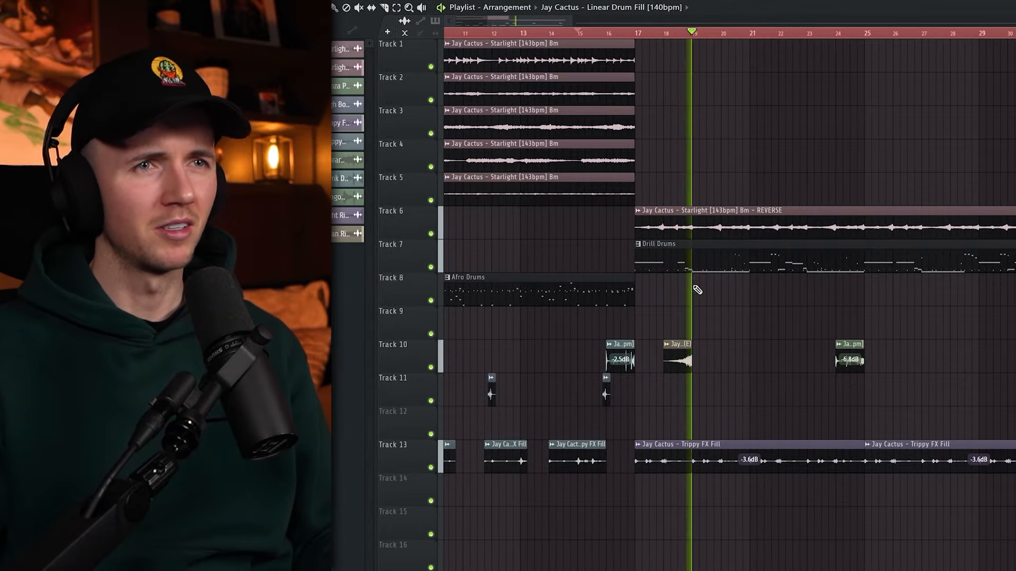
Make the Starlight clip at bar 1 on Track 5 unique and create an automation clip for the HalfTime mix level.
scroll(692, 317, "down", 3)
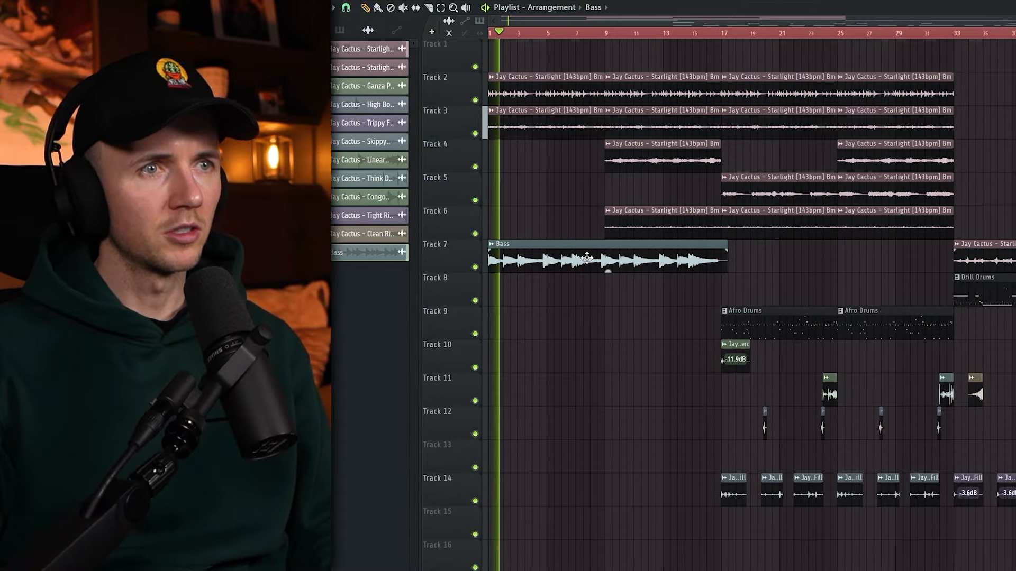
right_click(368, 215)
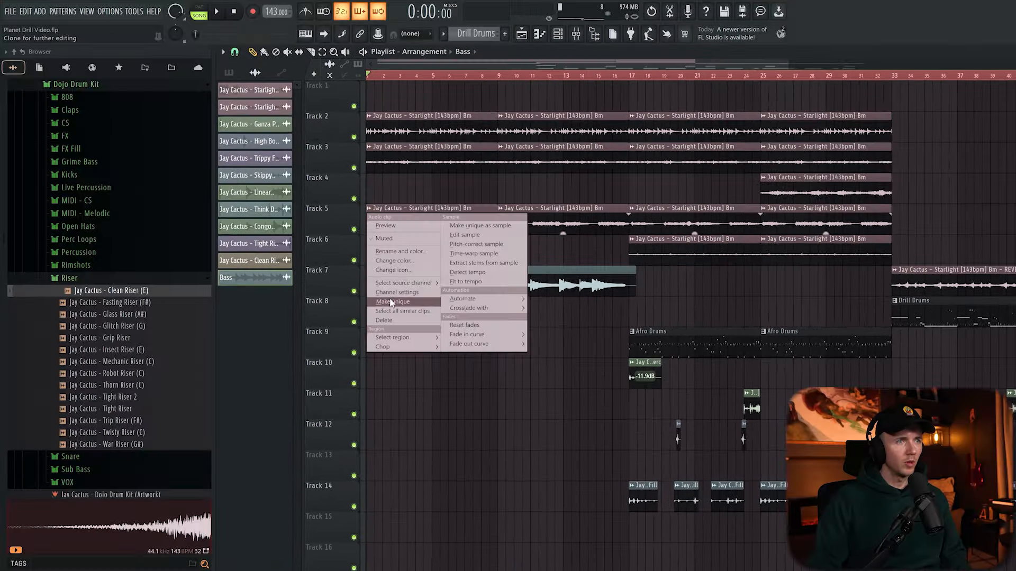
double_click(385, 222)
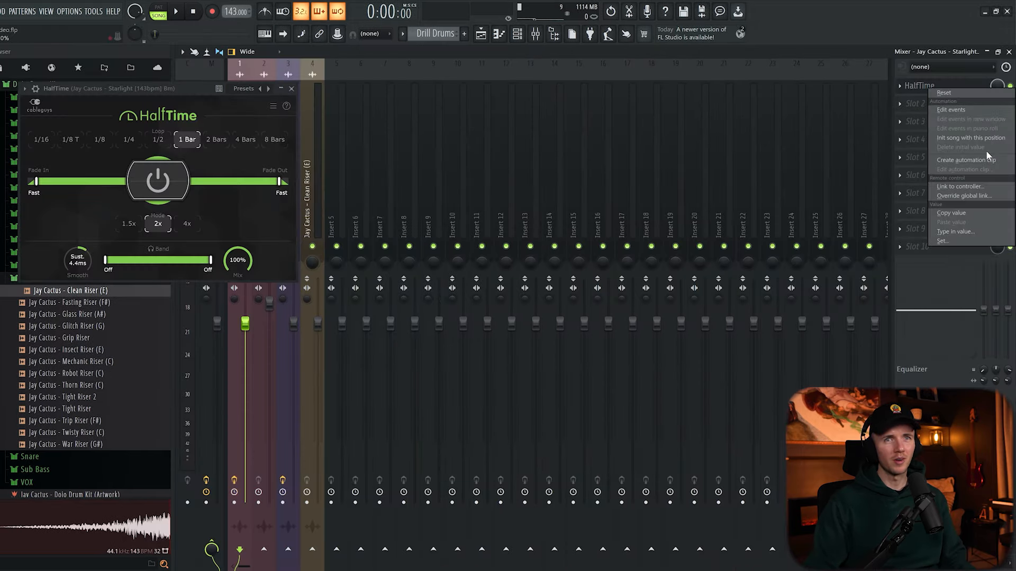
Play back the intro and add a drum fill clip on Track 16 at bar 16, leading into bar 17.
key("space")
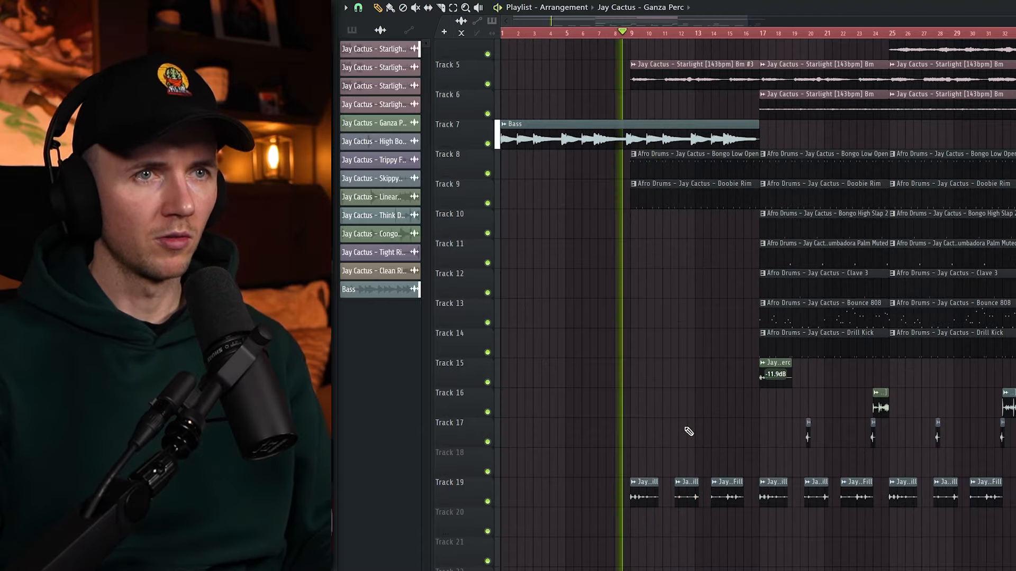
scroll(820, 374, "up", 2)
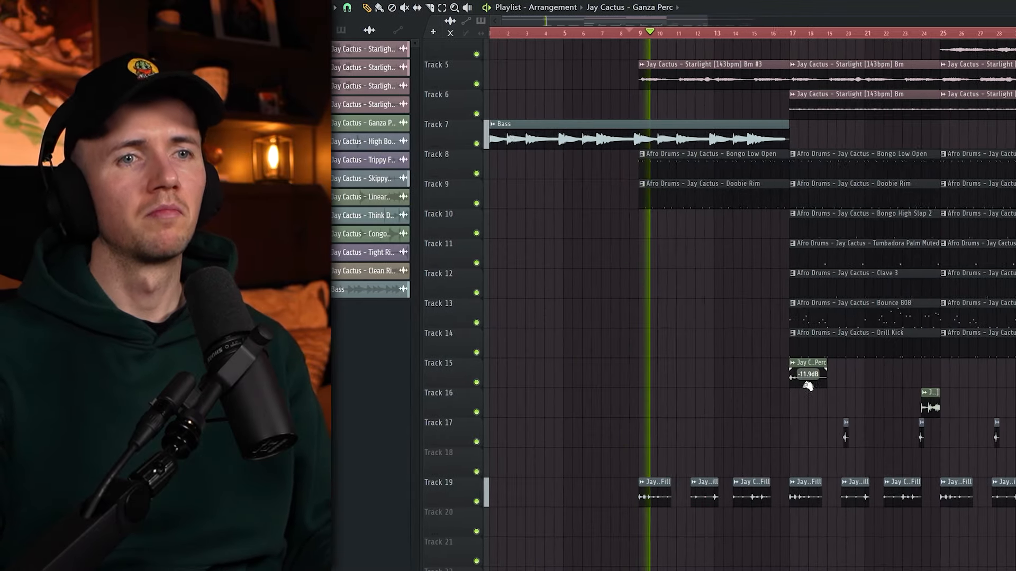
scroll(789, 428, "down", 2)
left_click_drag(769, 406, 841, 408)
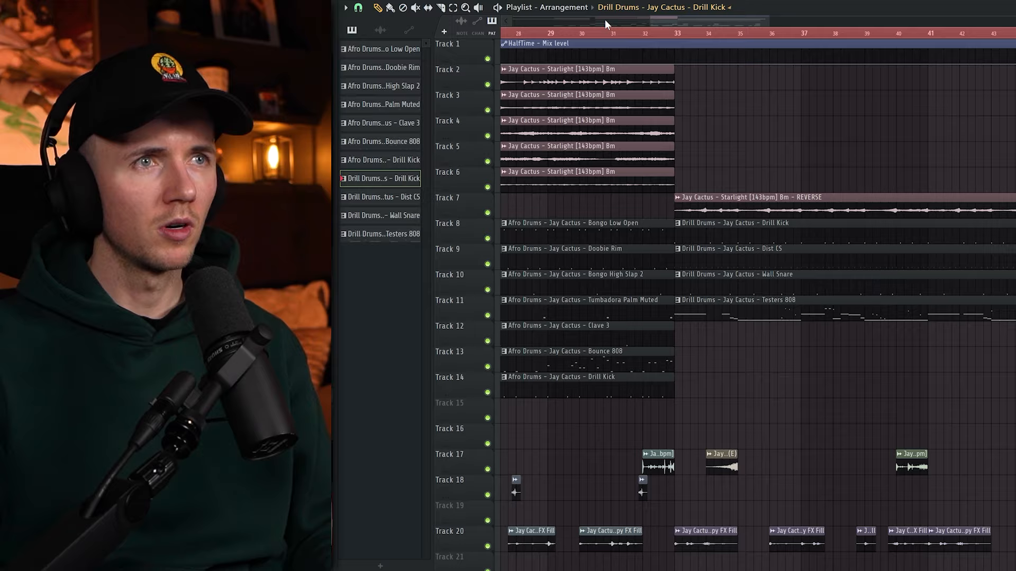
Review the full arrangement during playback, from the Afro drum section through the reversed drill section and the repeated sections.
scroll(635, 346, "up", 5)
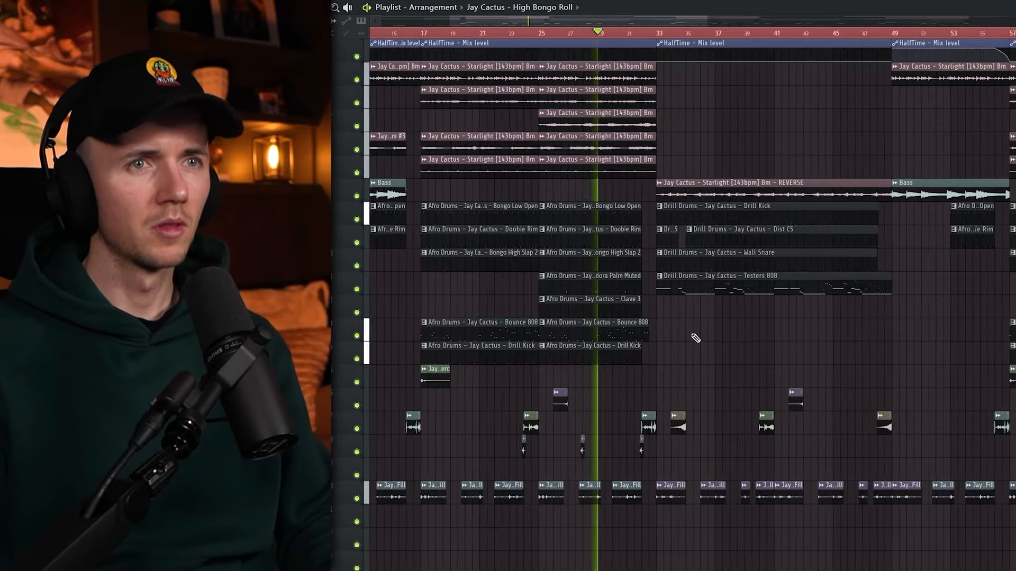
scroll(695, 338, "up", 4)
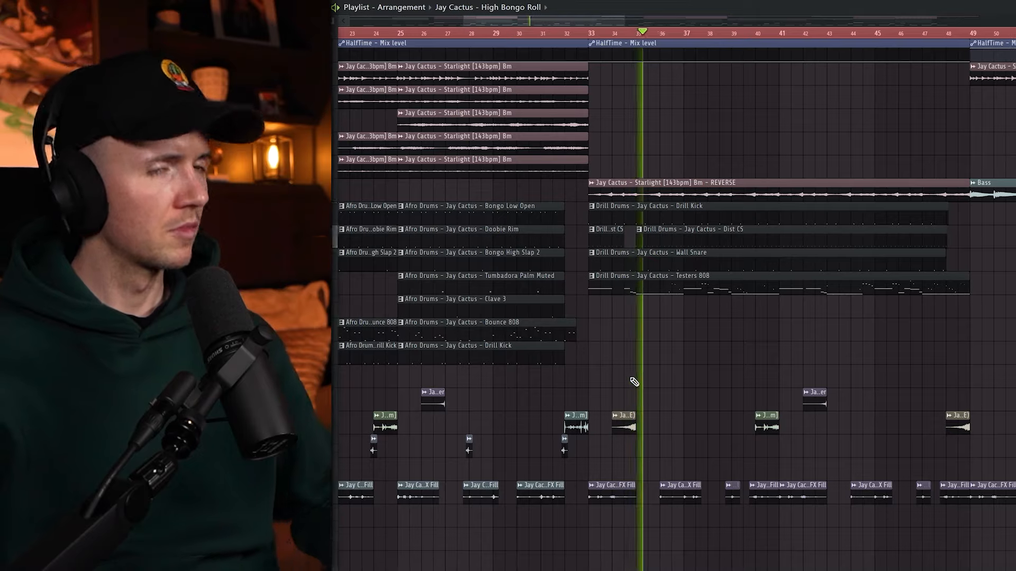
scroll(637, 383, "down", 2)
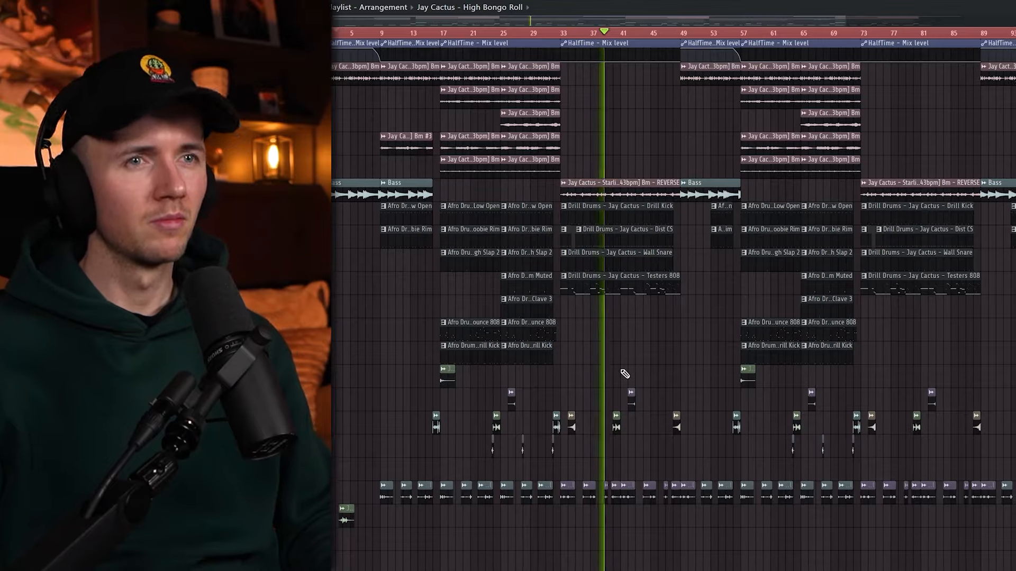
scroll(647, 364, "up", 3)
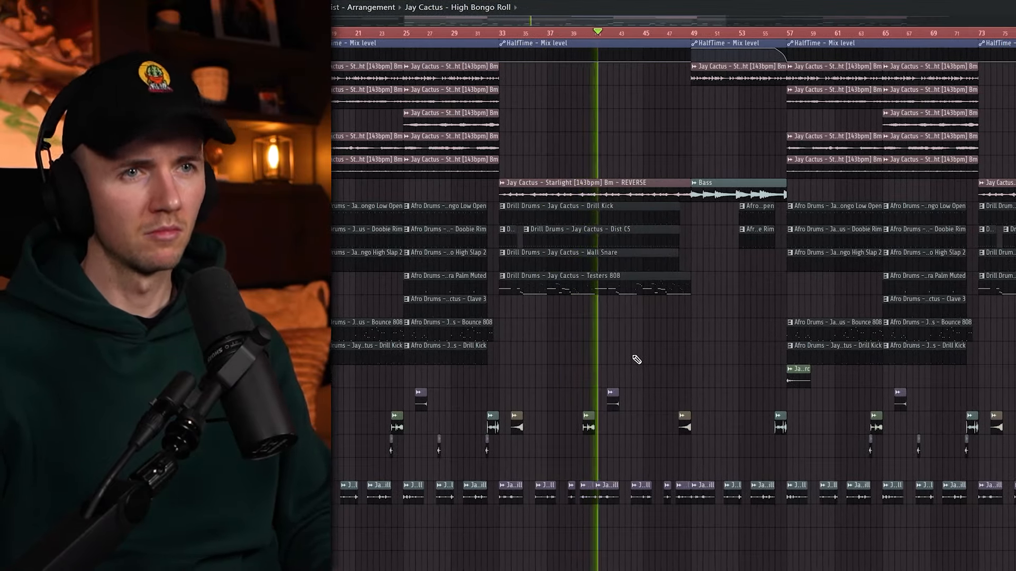
scroll(635, 360, "up", 3)
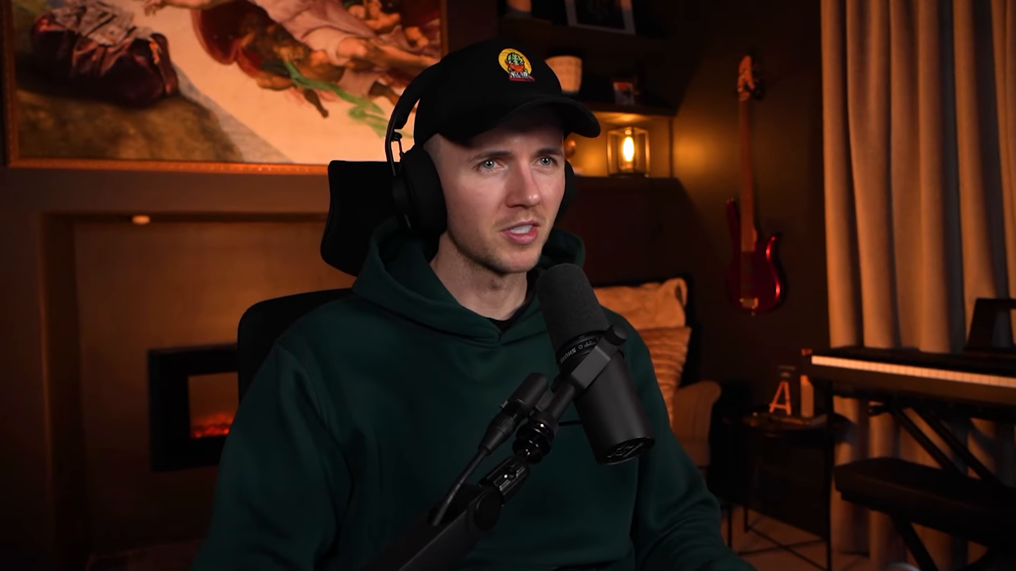
scroll(651, 299, "down", 4)
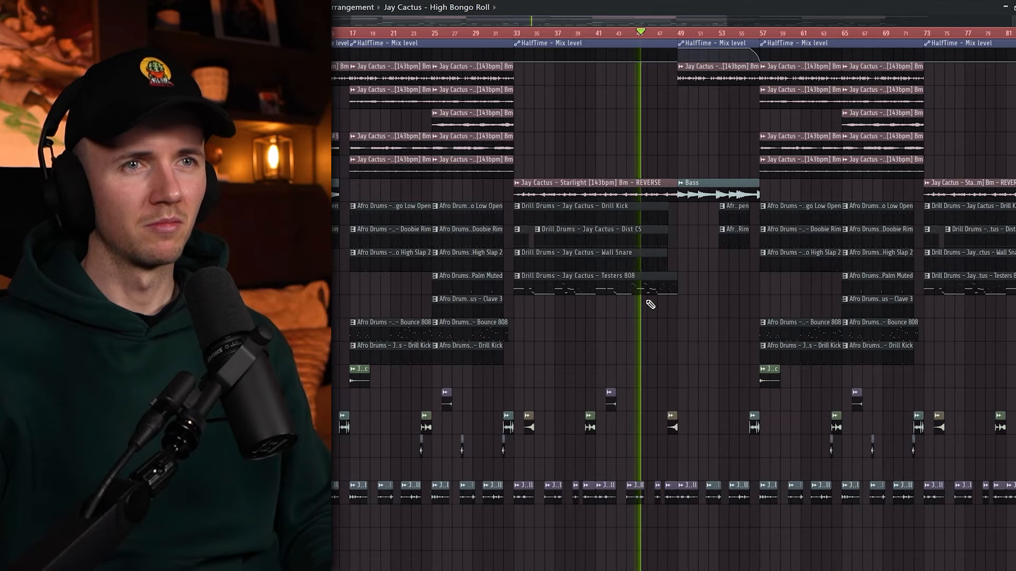
scroll(660, 333, "right", 6)
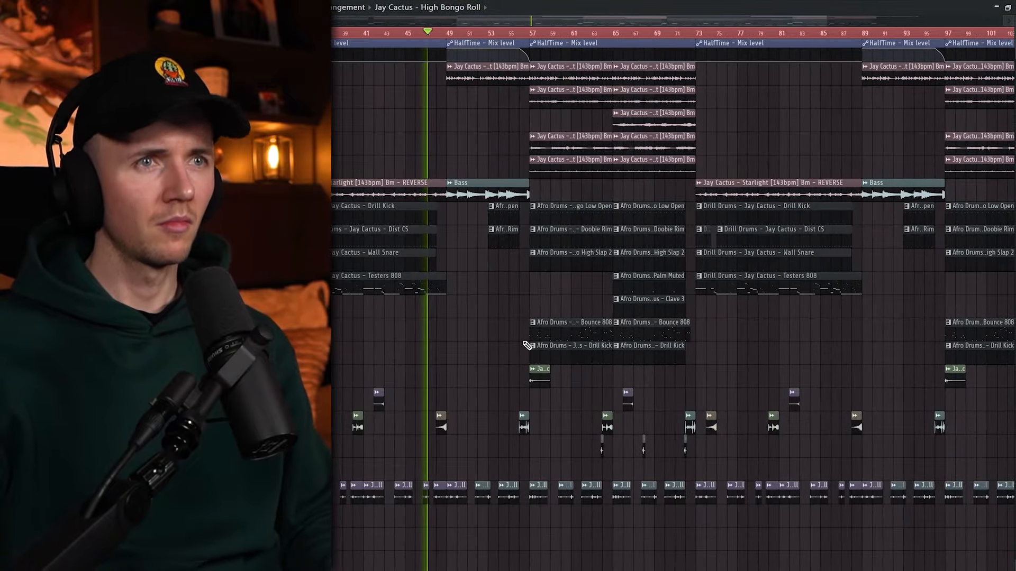
scroll(501, 354, "up", 2)
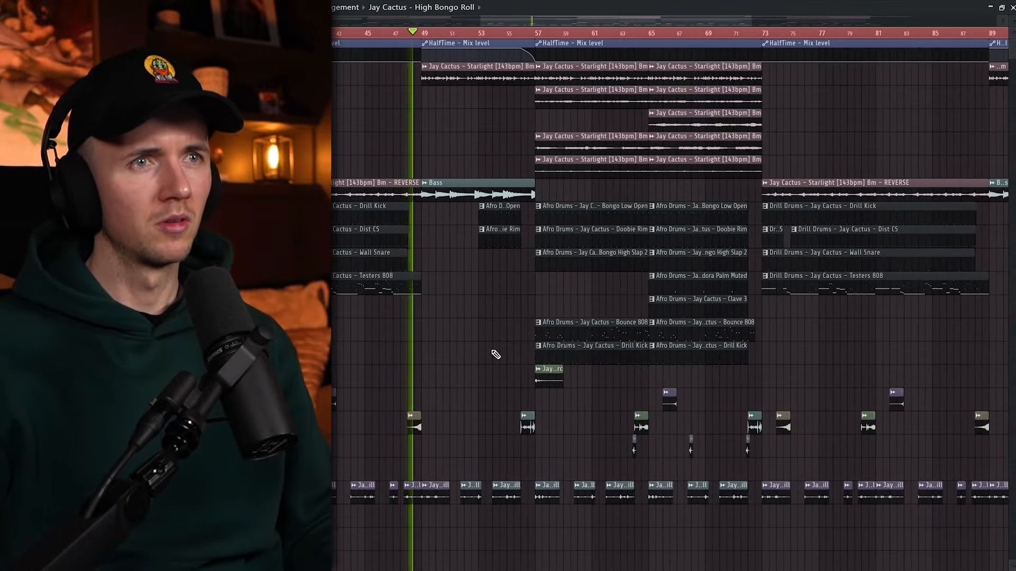